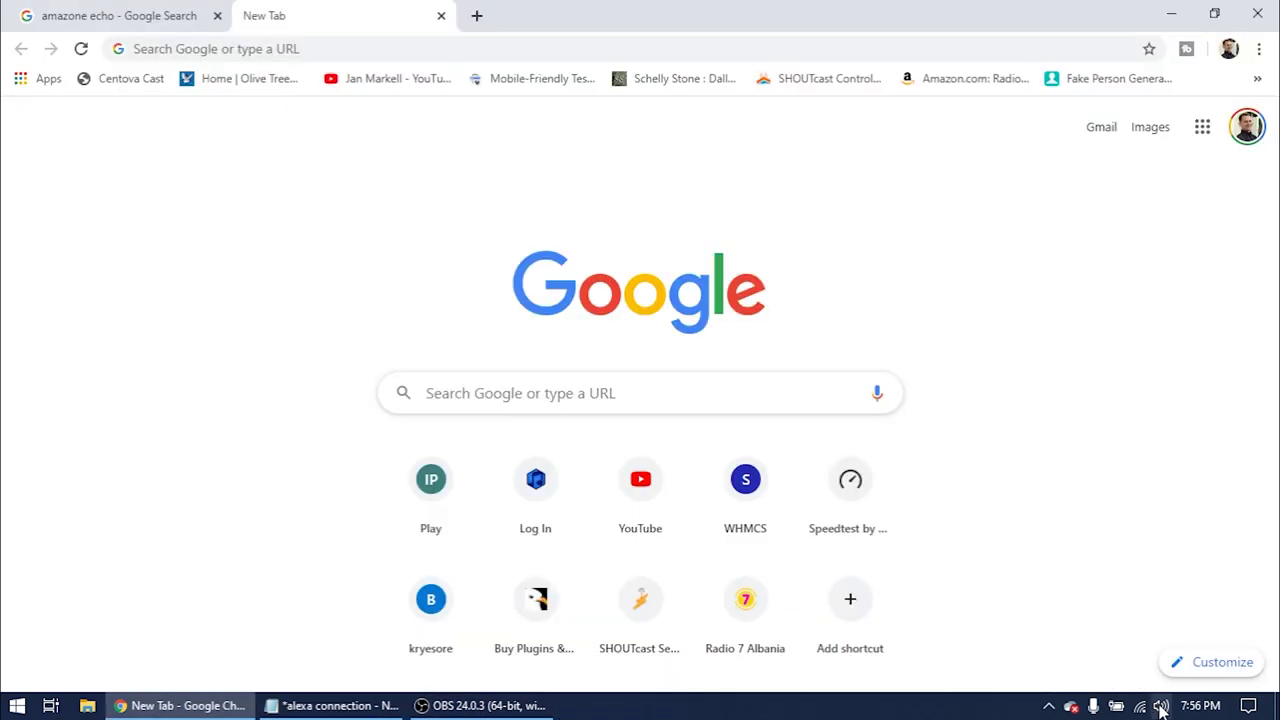
Step: Check the IPv4 address in the properties of the connected Wi-Fi network tips2fix.com, and close the settings
click(1140, 706)
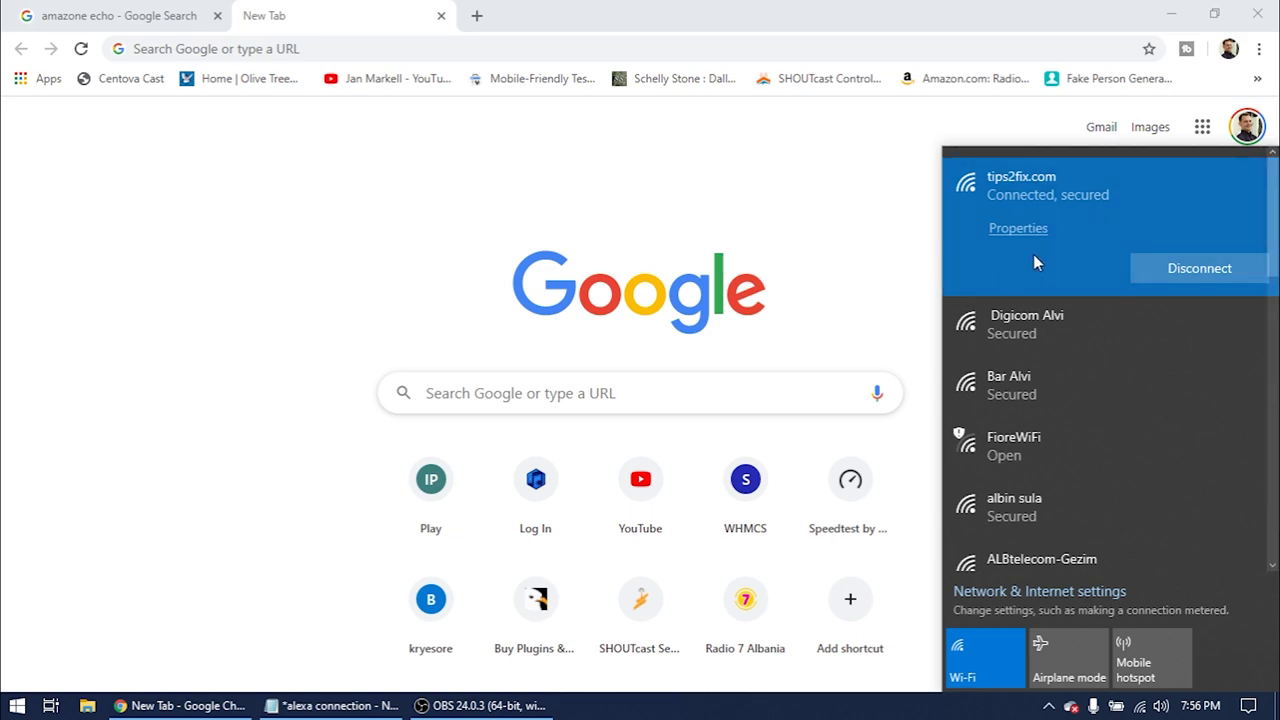
click(1019, 230)
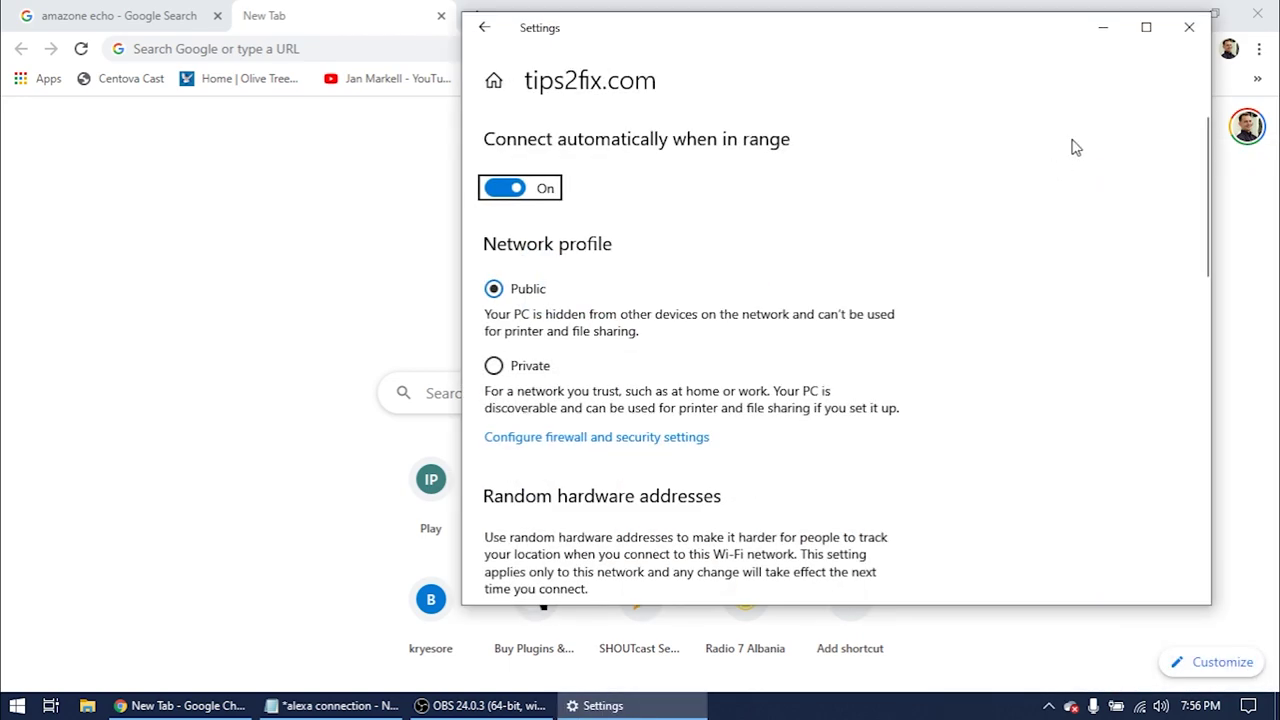
scroll(1000, 340, down, 10)
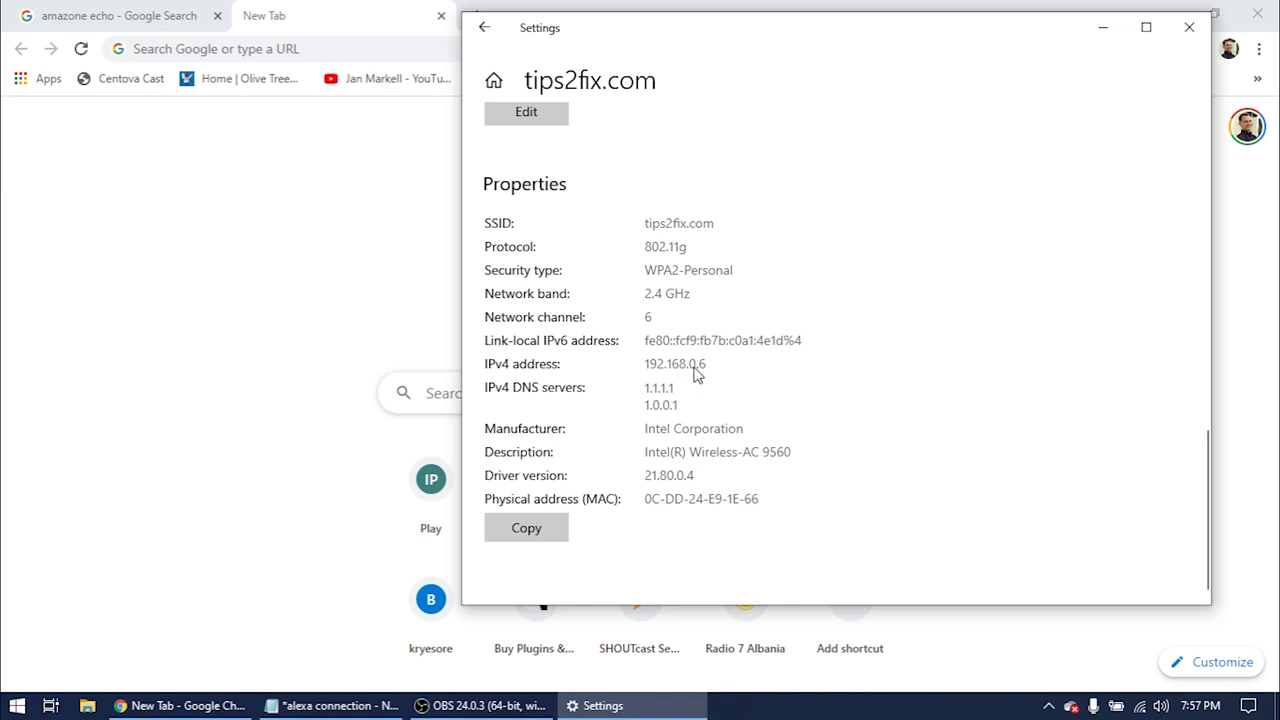
key(alt+F4)
Step: Open Control Panel and go to the Network and Sharing Center
key(super)
text(con)
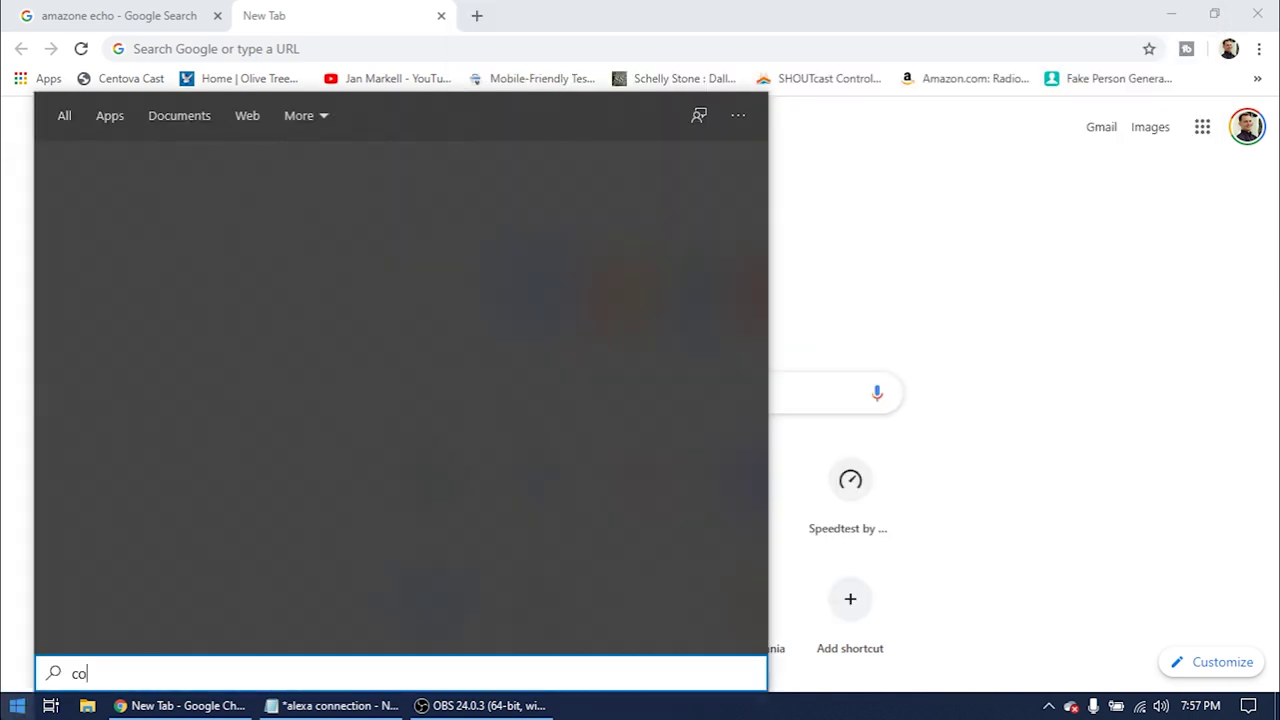
key(Return)
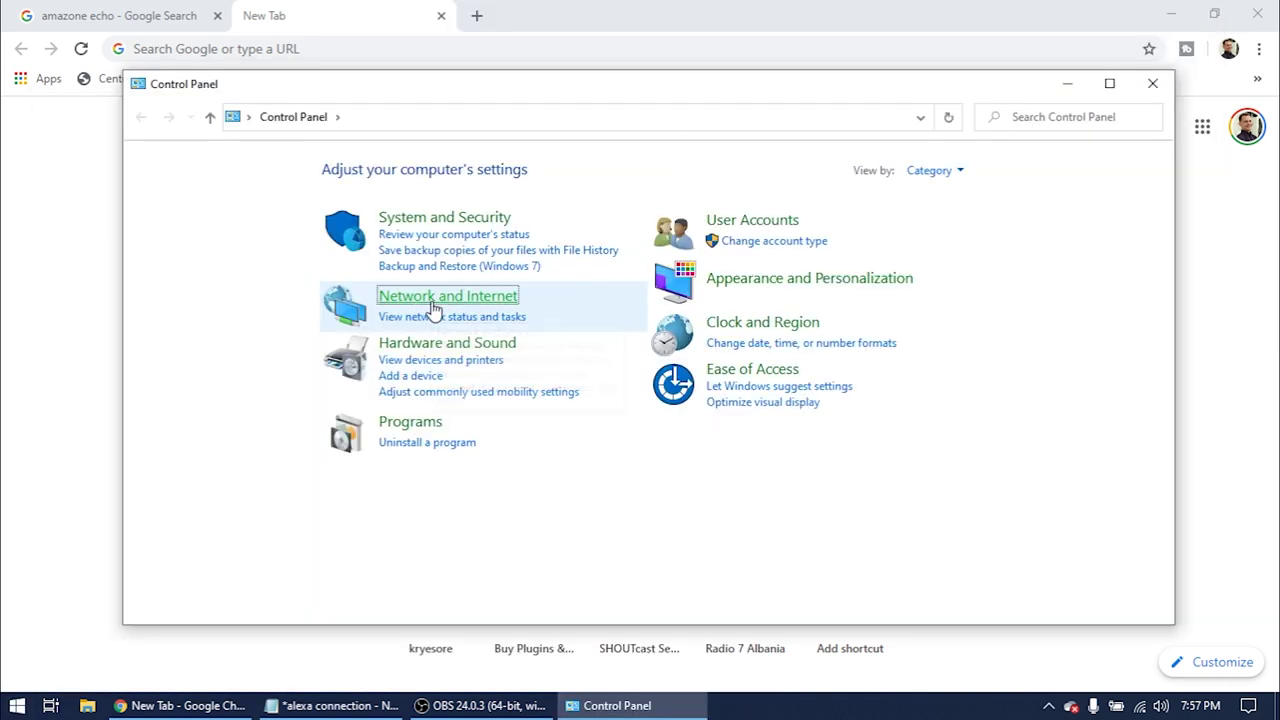
click(432, 298)
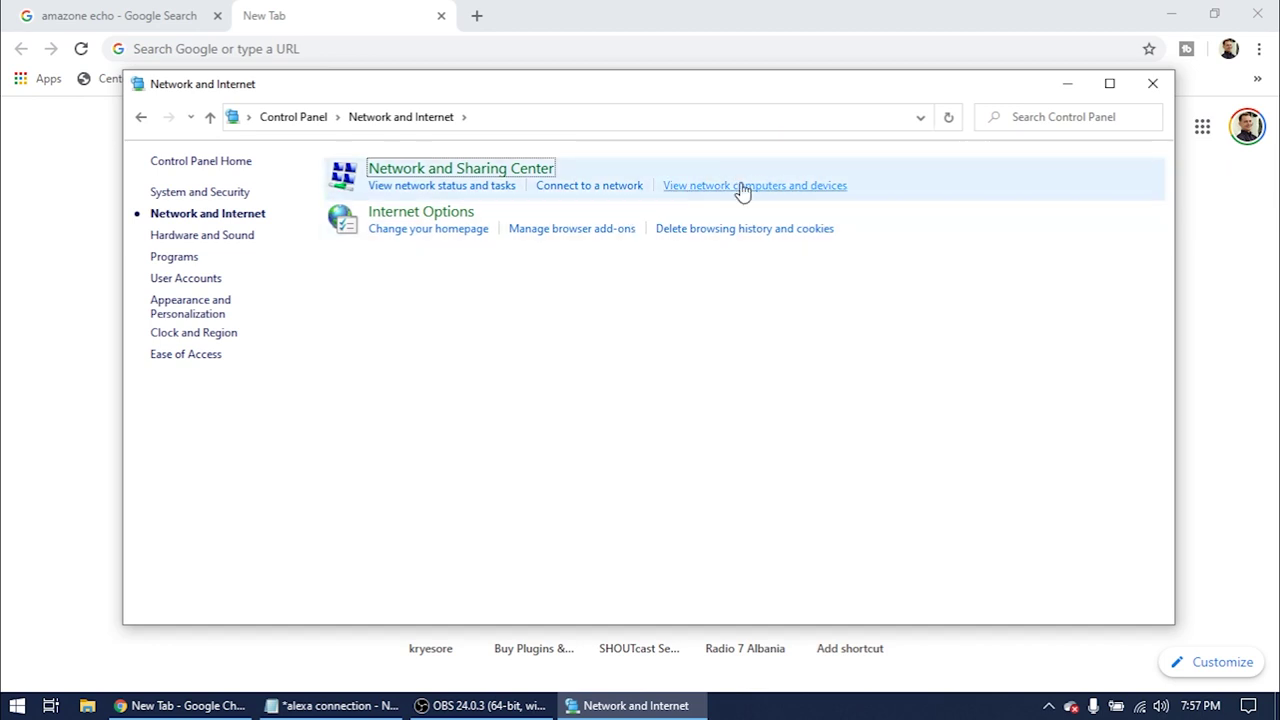
click(428, 186)
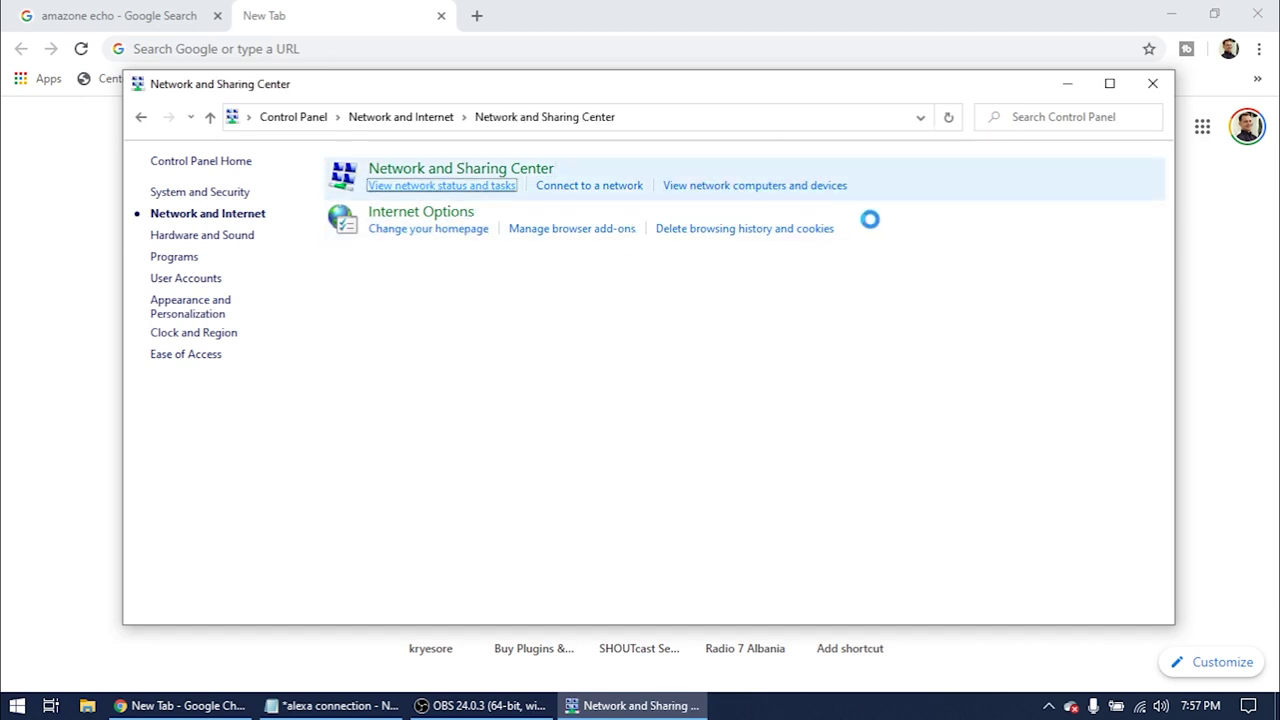
Step: Look up the IPv4 address and IPv4 default gateway in the active Wi-Fi connection's details
click(731, 238)
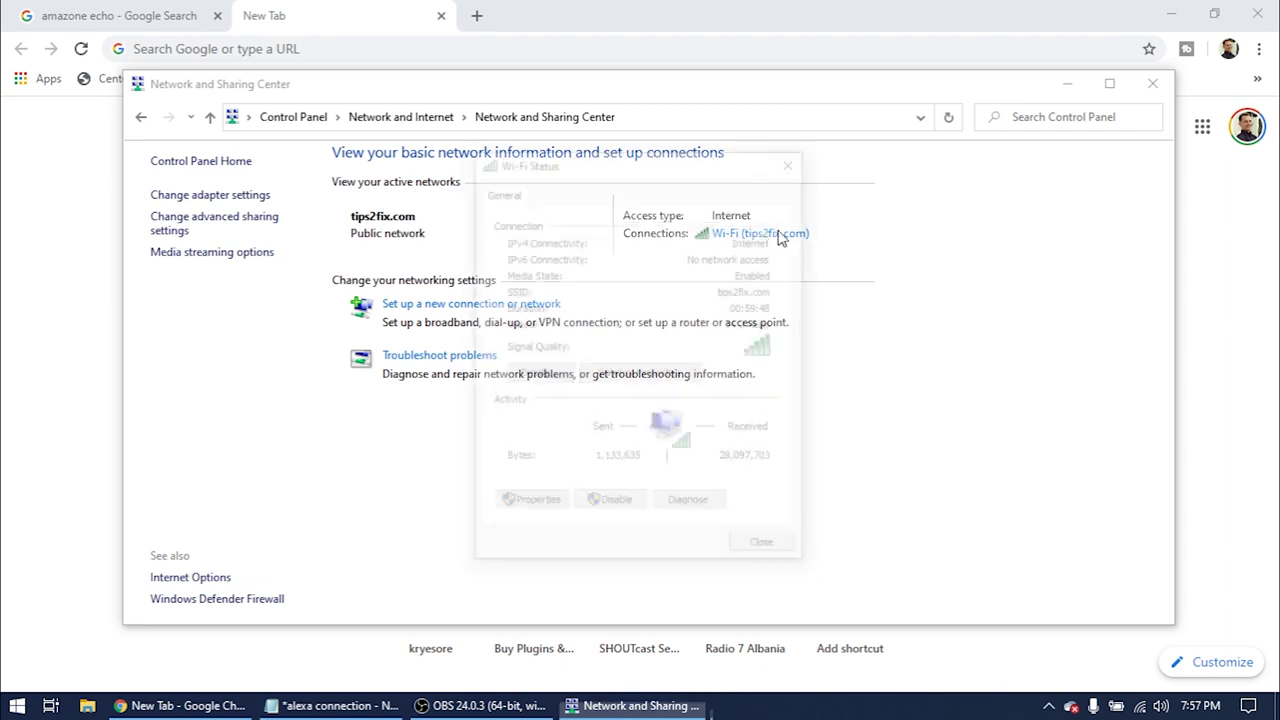
click(537, 374)
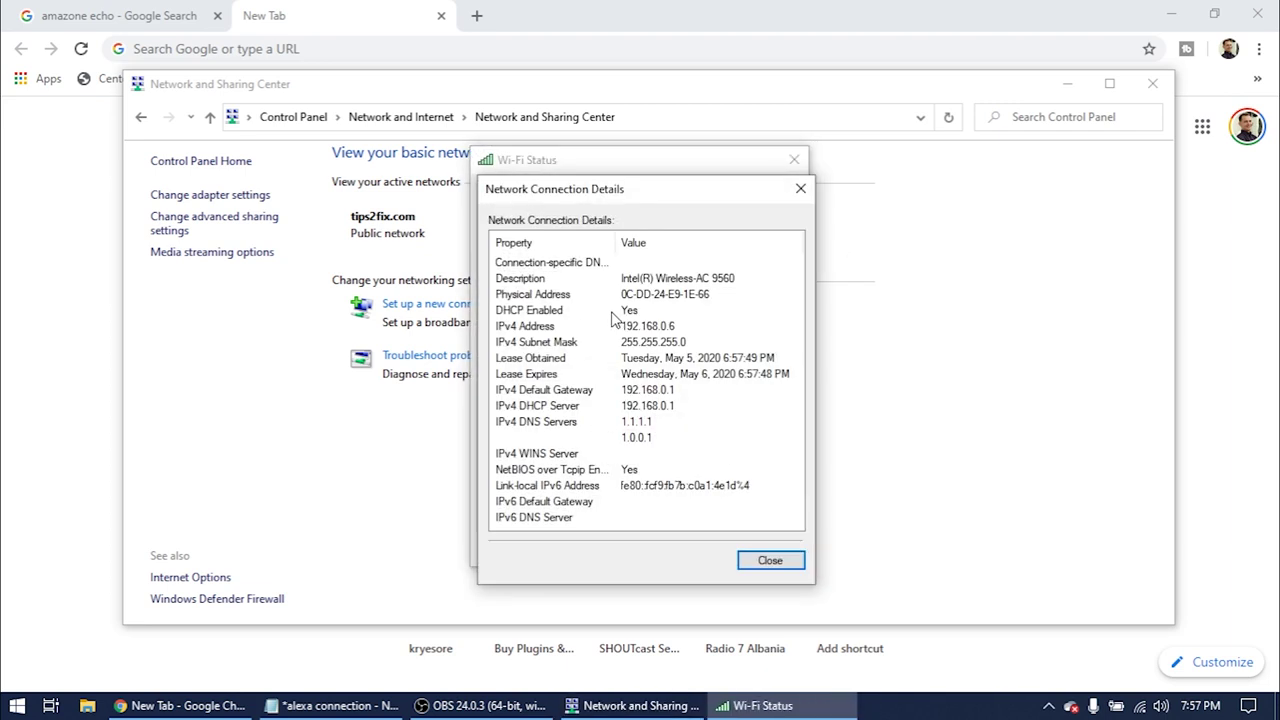
drag(770, 195, 381, 149)
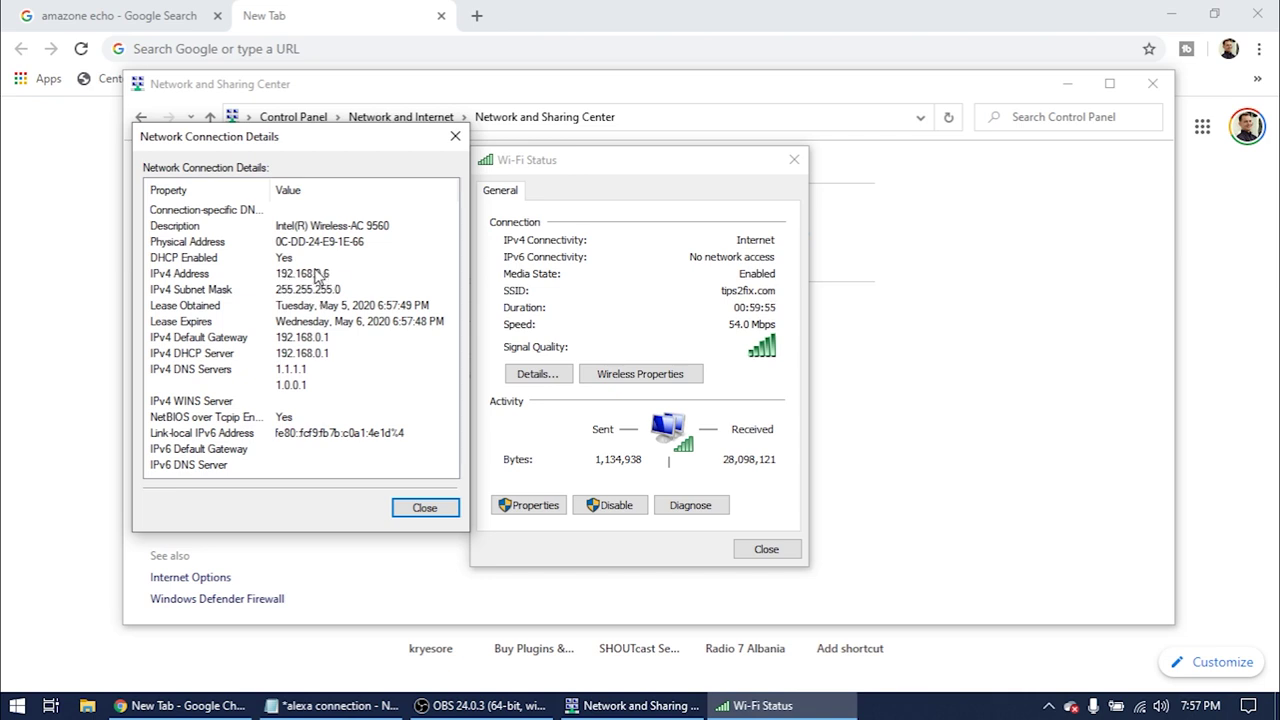
click(320, 278)
click(298, 340)
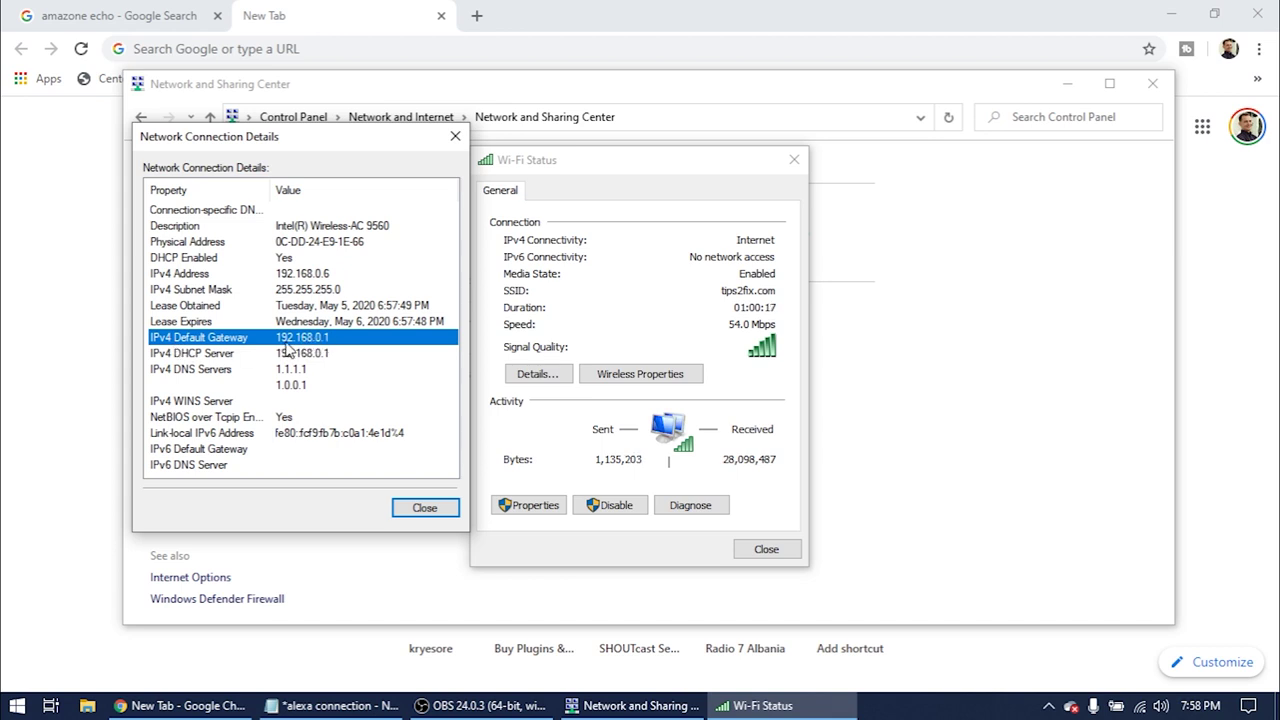
Step: Switch to Chrome and open the router's login page at 192.168.0.1
click(327, 50)
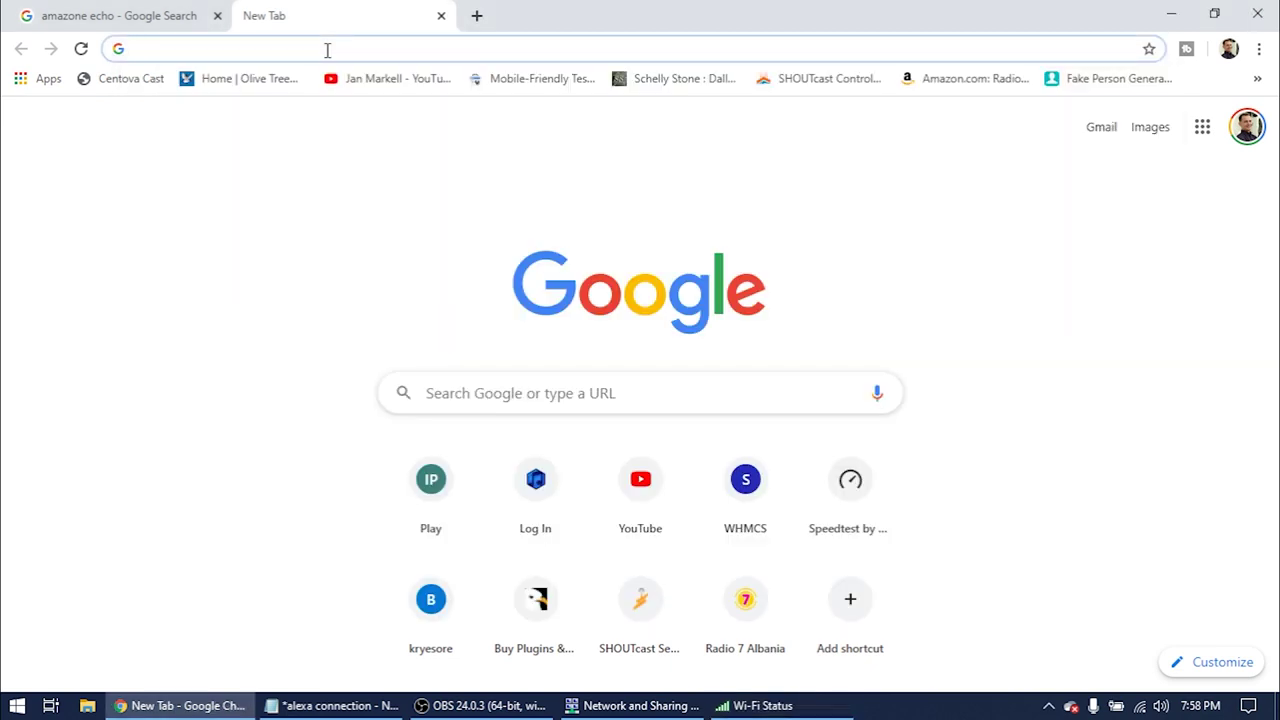
click(190, 705)
click(190, 705)
text(1)
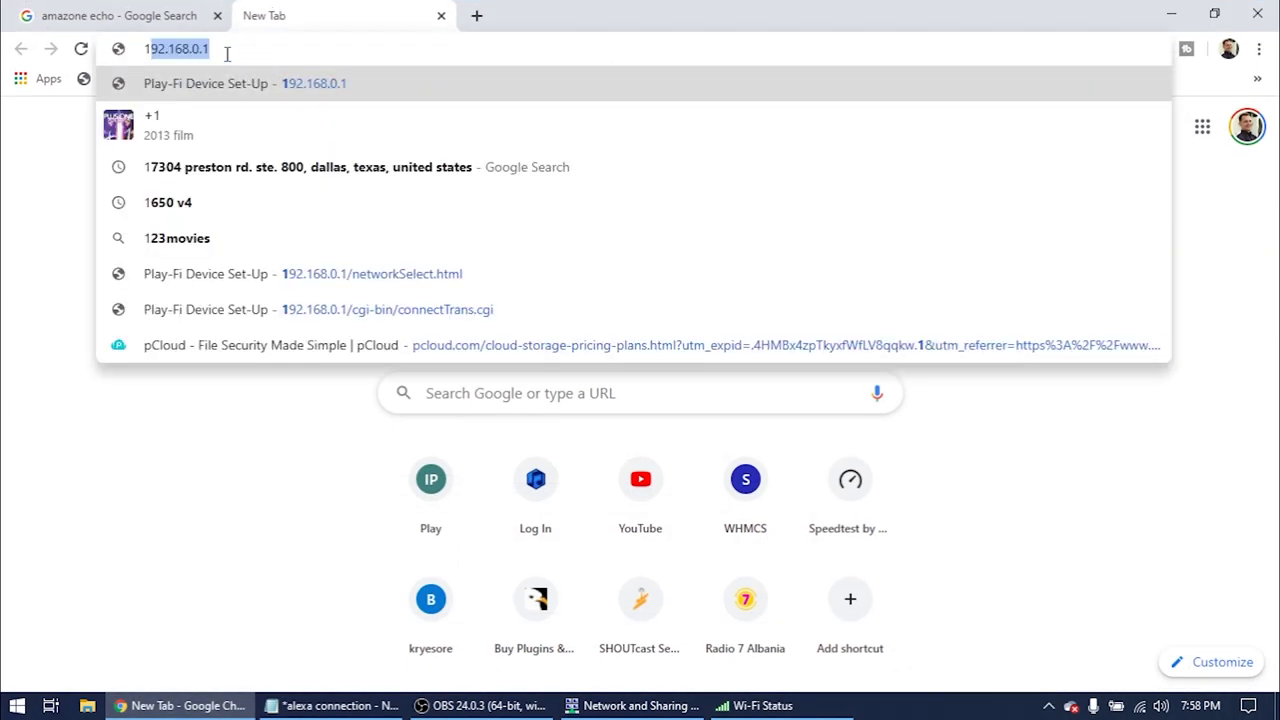
text(92.)
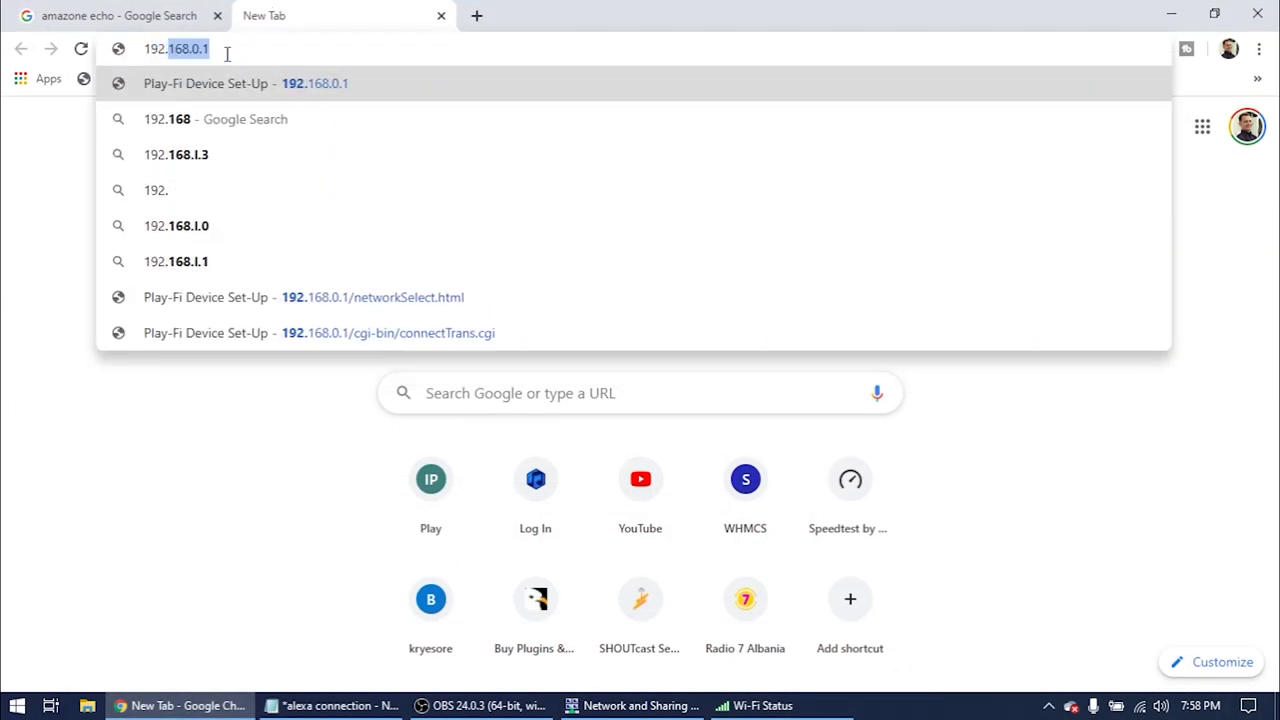
text(168.0.)
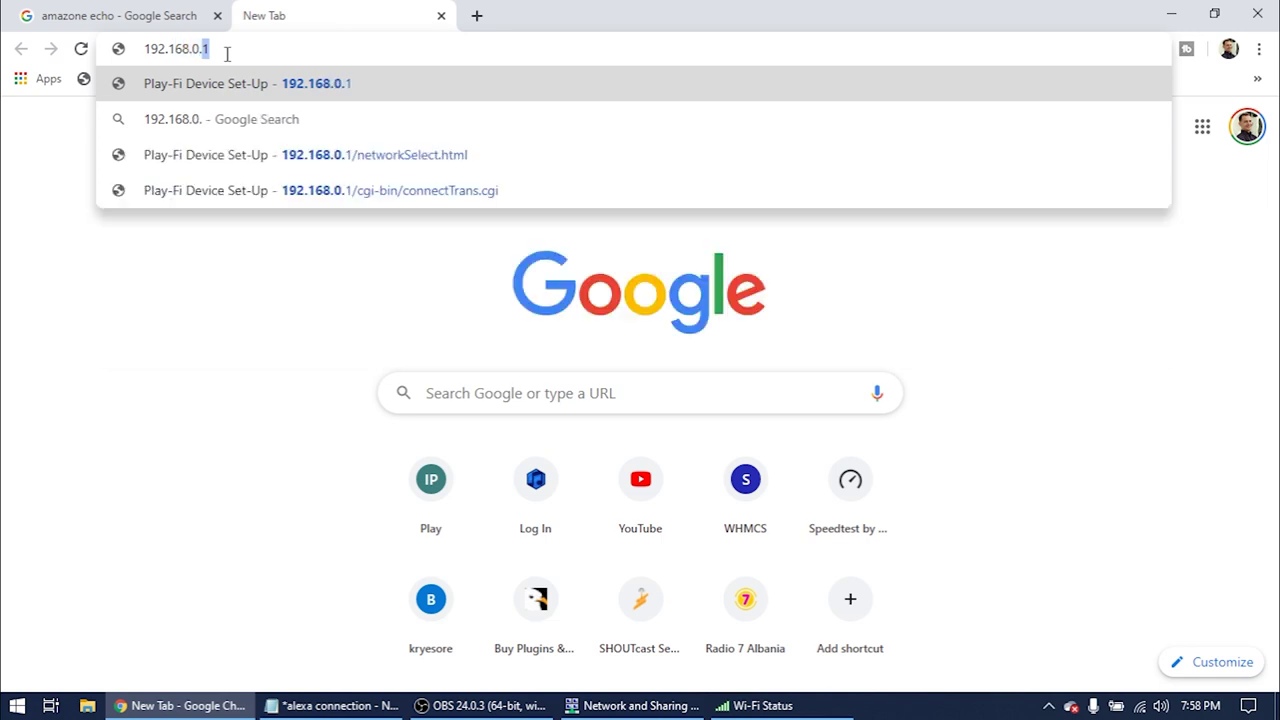
text(1)
key(Return)
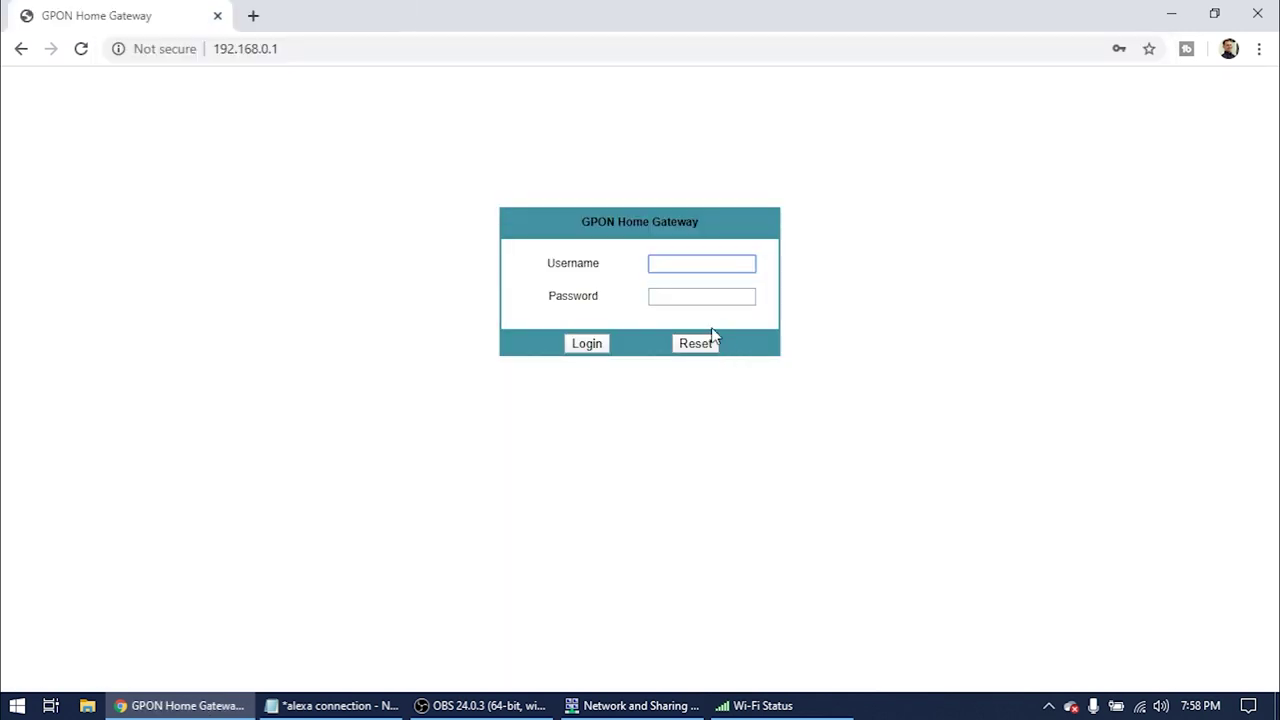
Step: Log in to the GPON Home Gateway using the saved AdminGPON username and its stored password
click(695, 262)
click(427, 234)
click(691, 264)
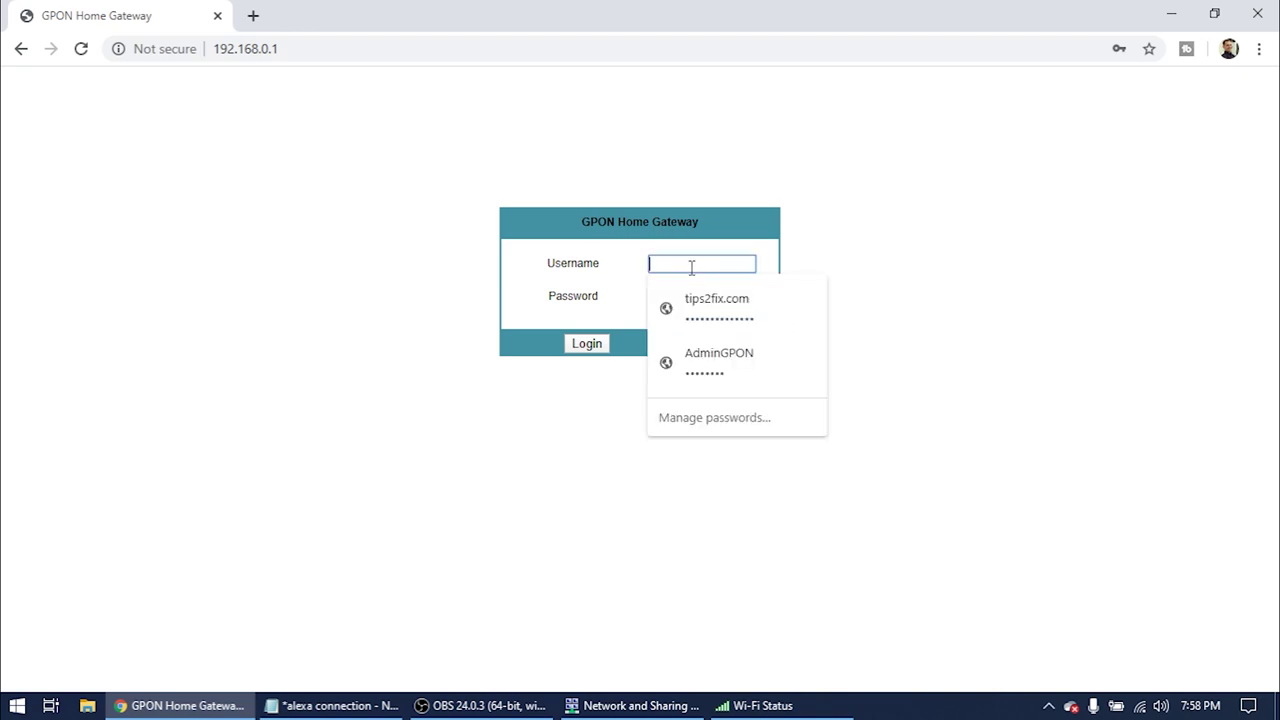
click(721, 362)
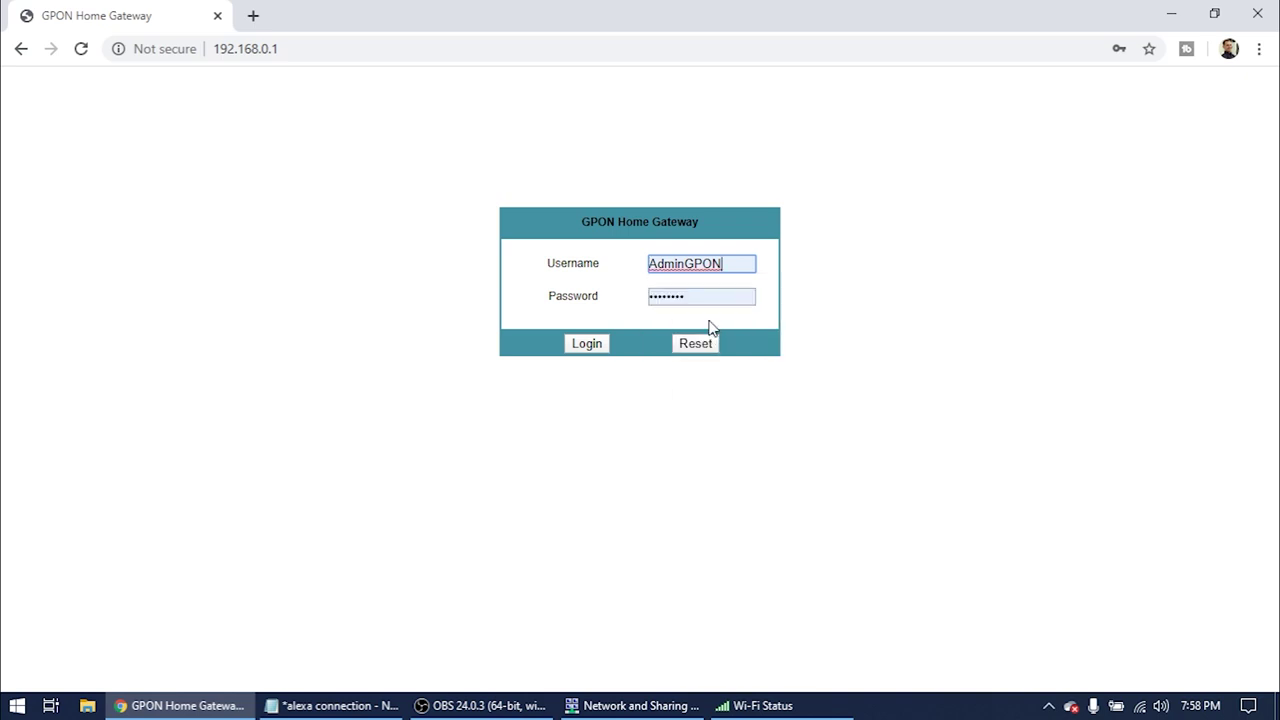
double_click(732, 263)
click(935, 247)
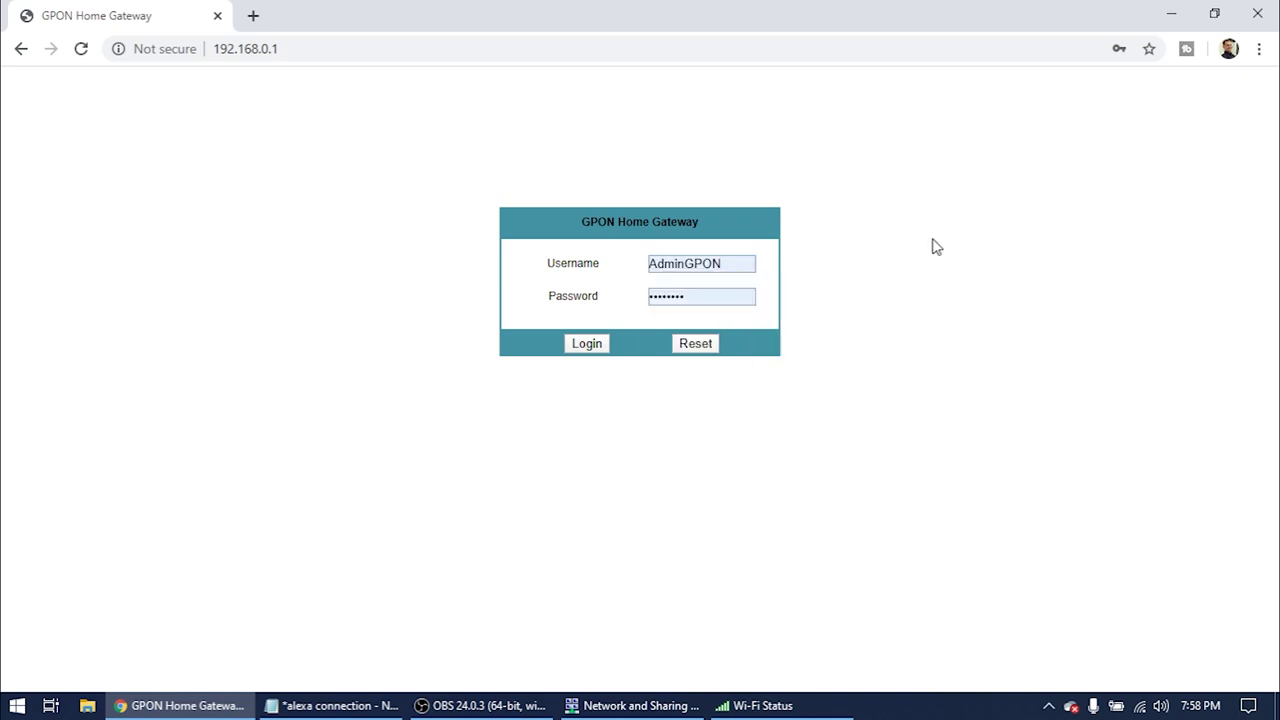
double_click(733, 261)
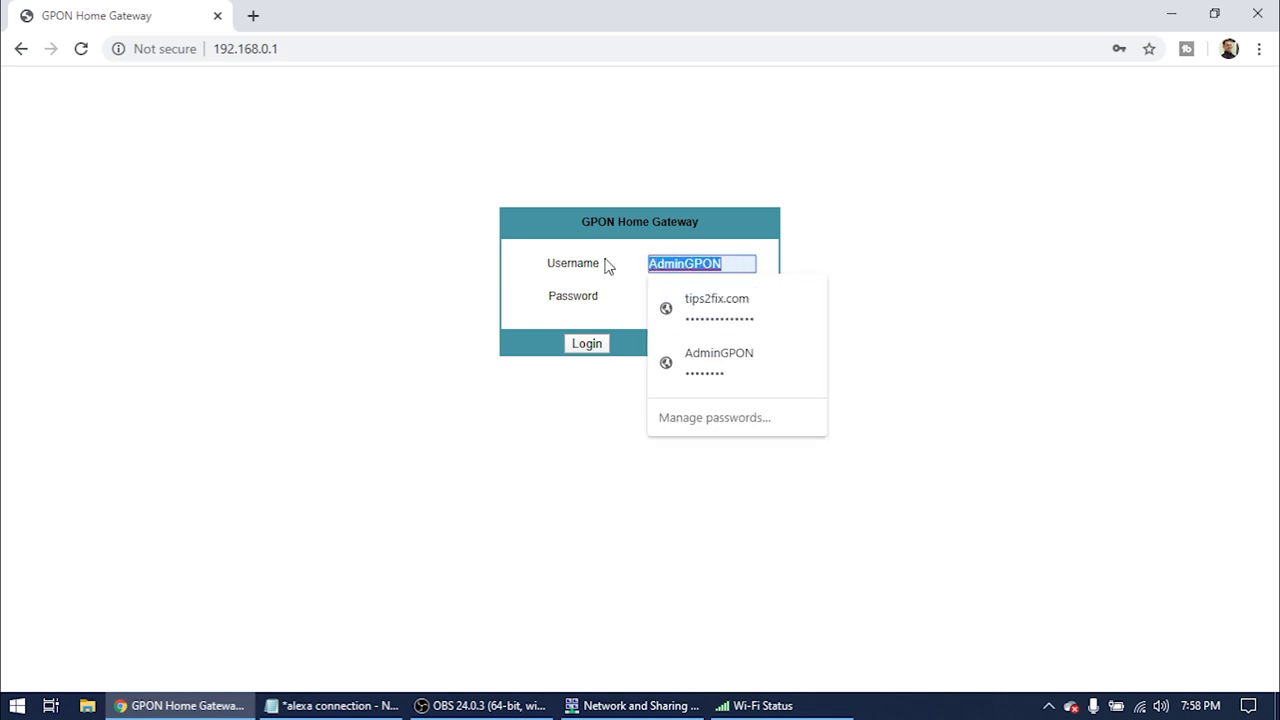
click(896, 281)
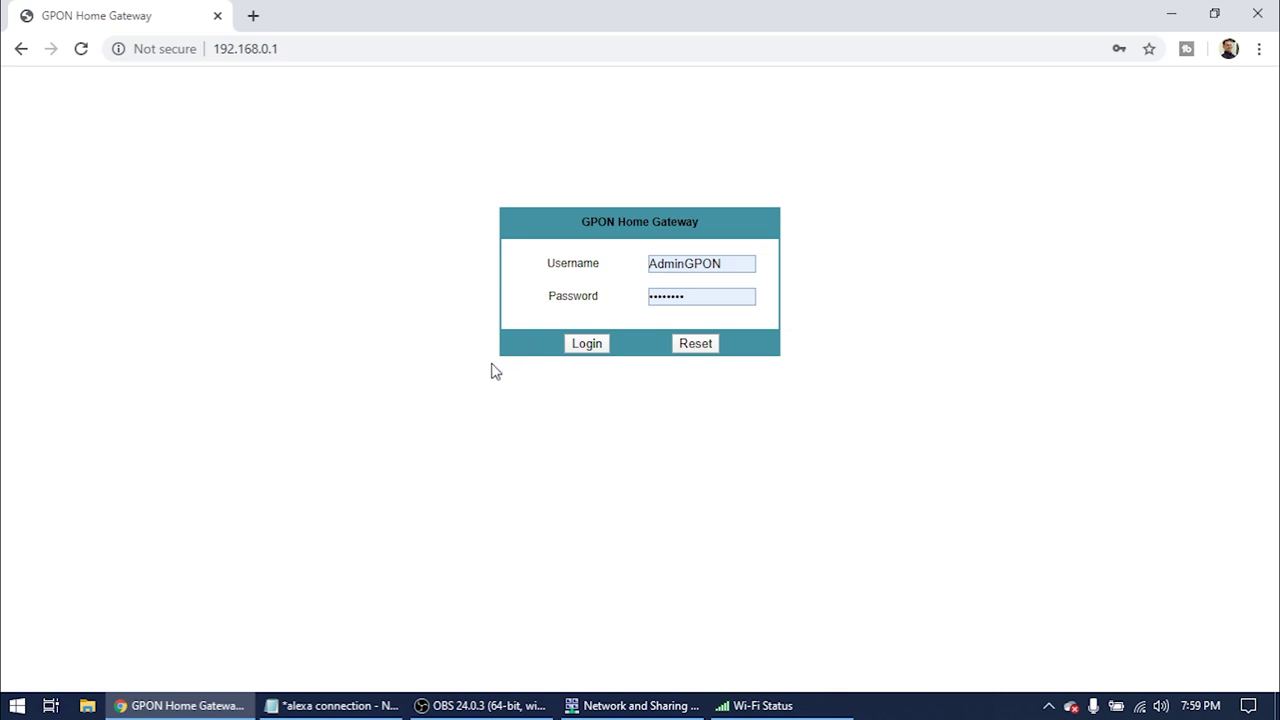
click(727, 296)
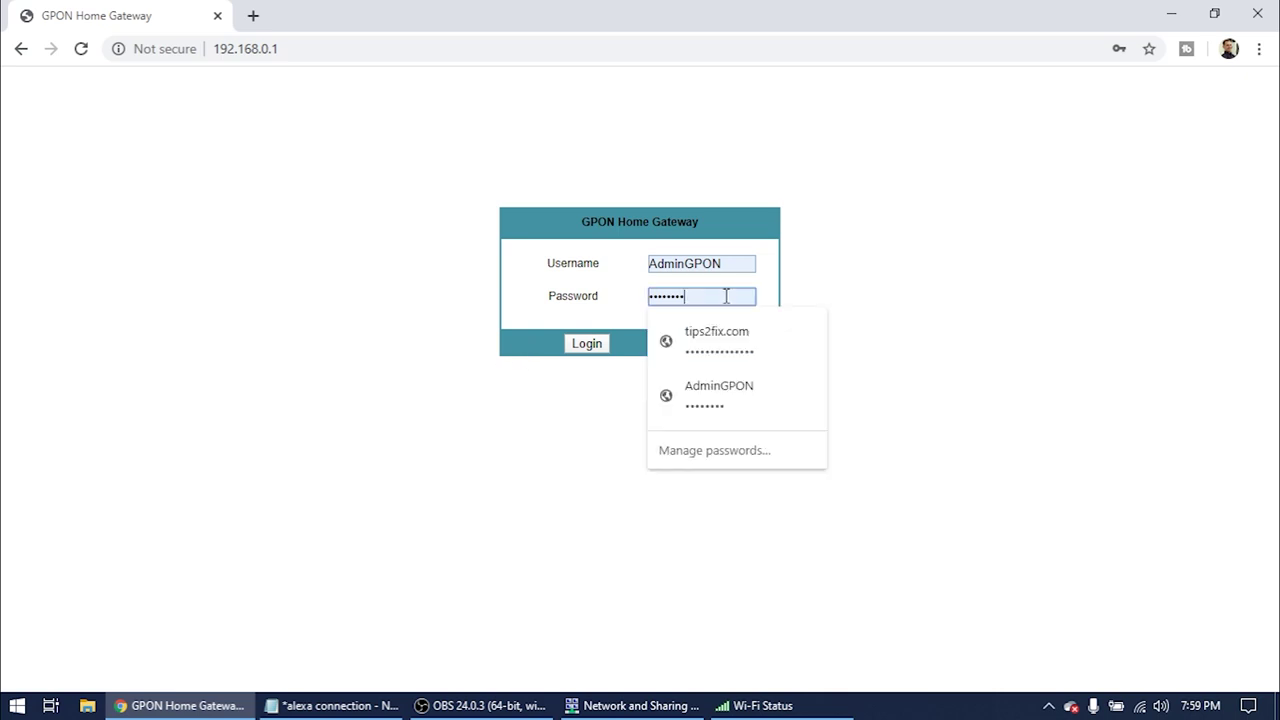
click(587, 343)
click(593, 350)
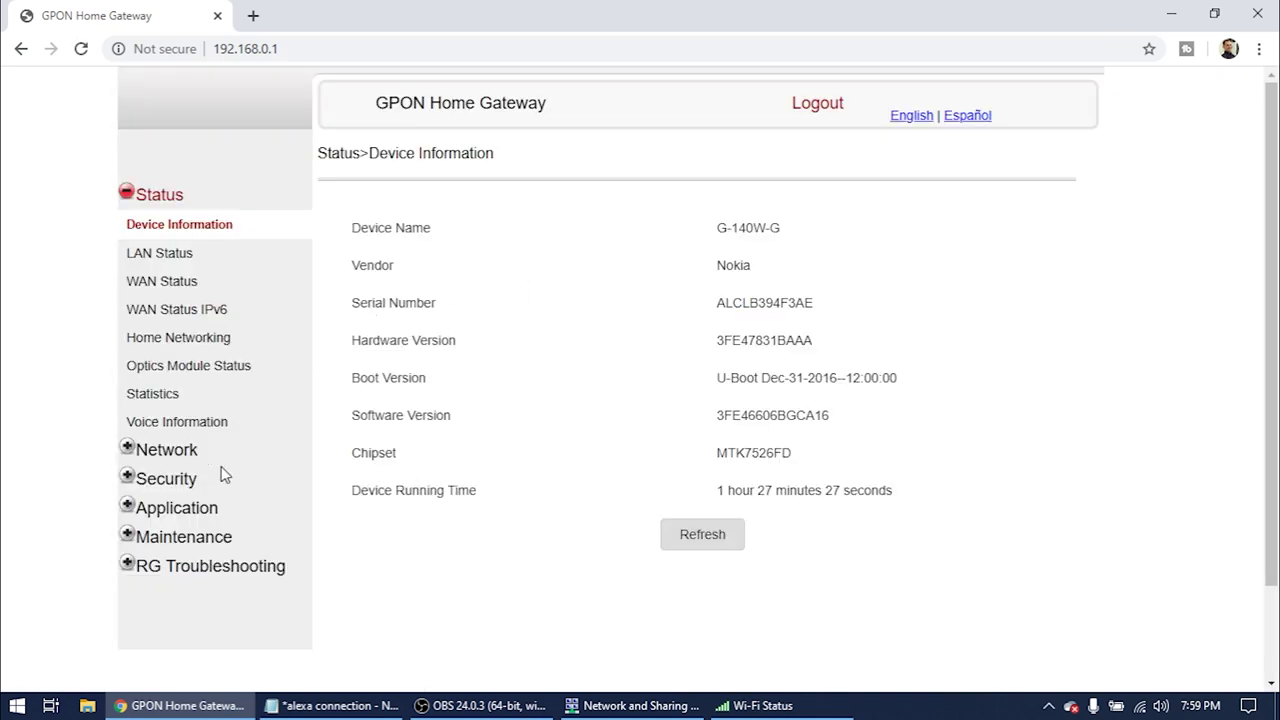
Step: In the router's Wireless (2.4GHz) network settings, use auto(b/g/n) mode and a bandwidth of 20/40MHz
click(167, 451)
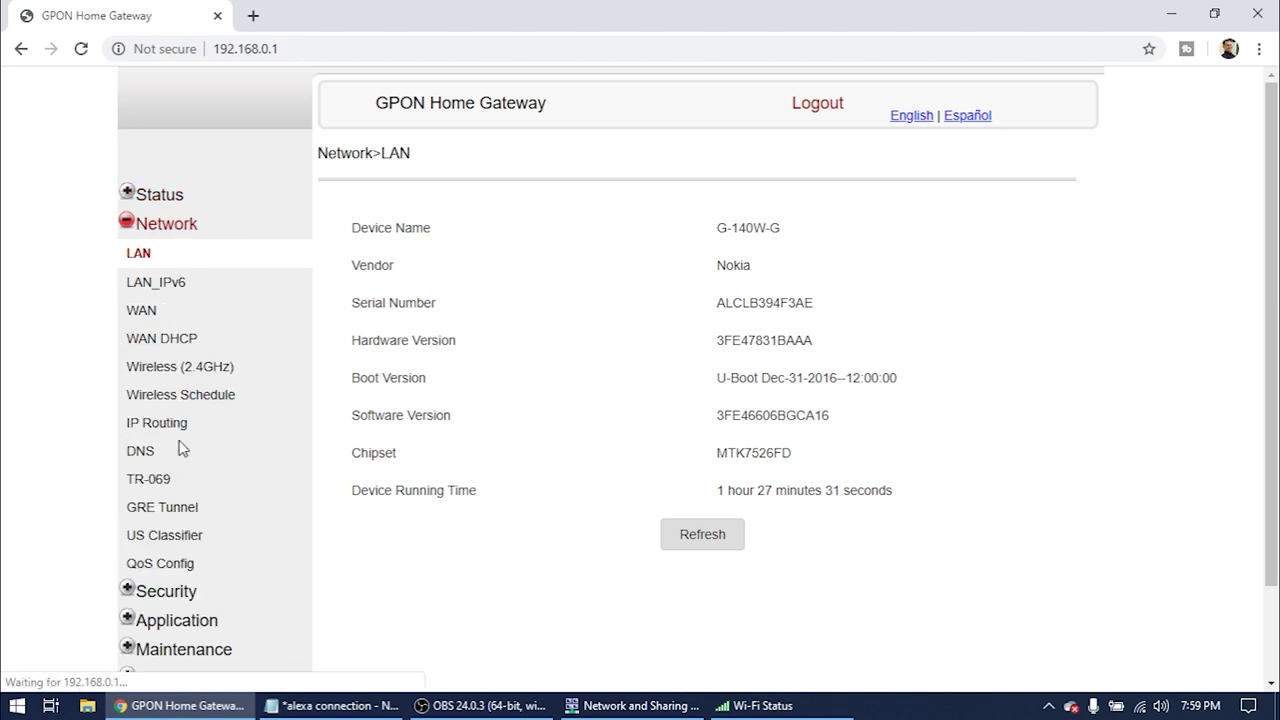
click(164, 368)
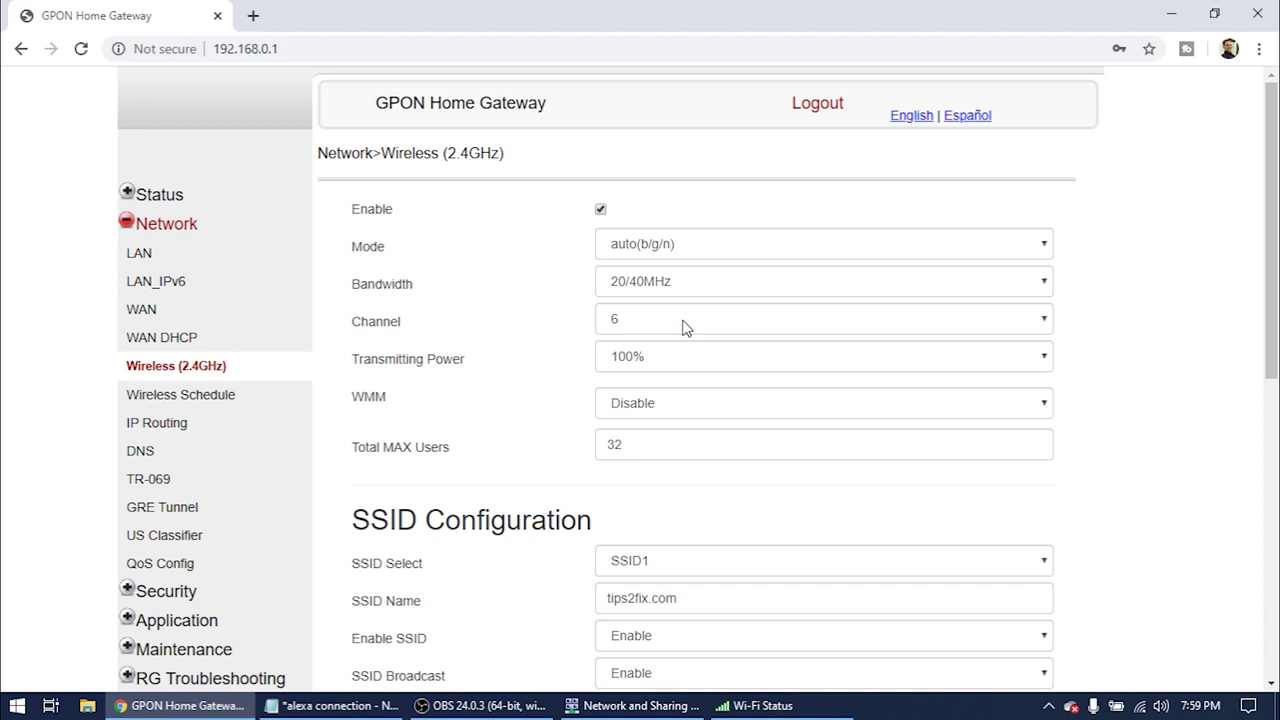
click(628, 248)
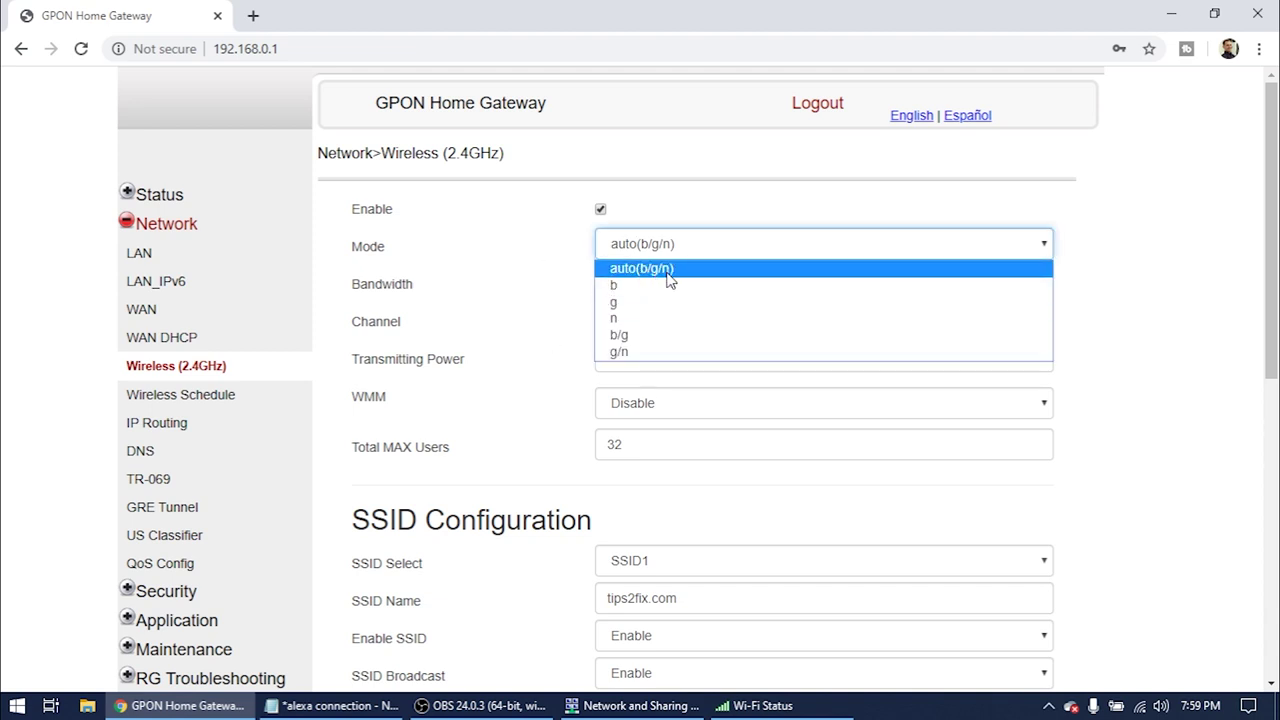
click(700, 248)
click(743, 281)
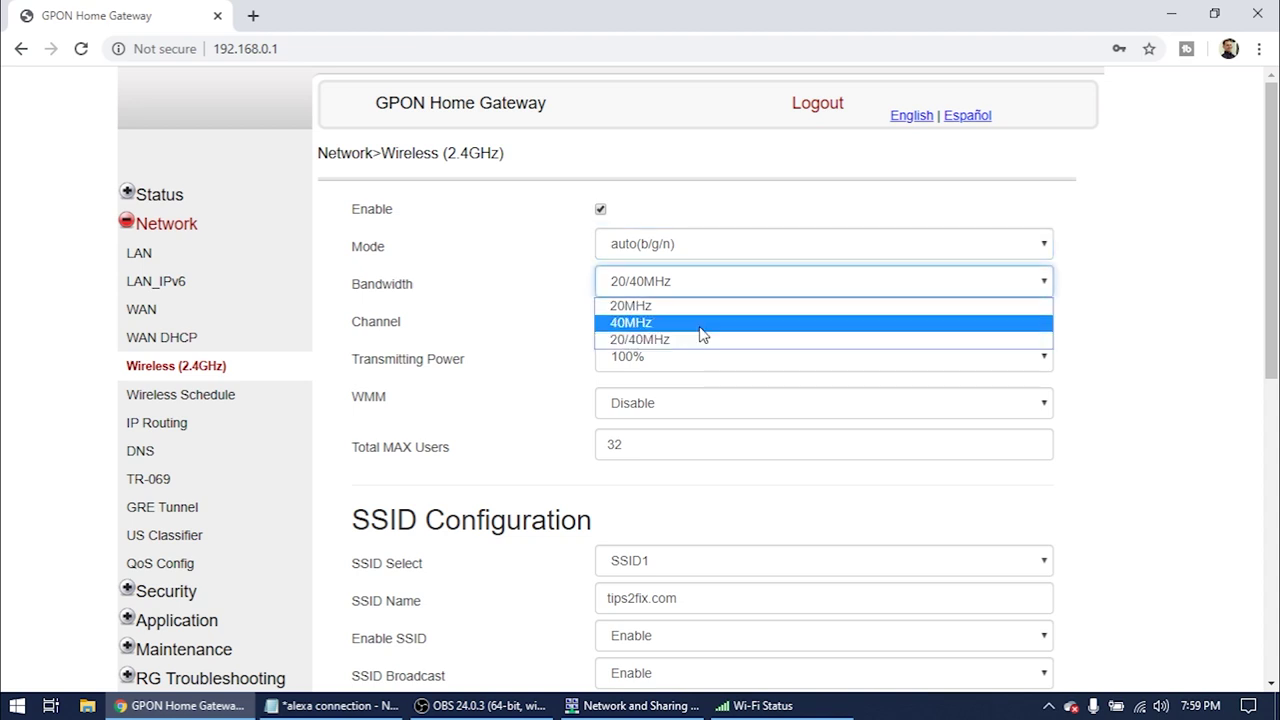
click(693, 340)
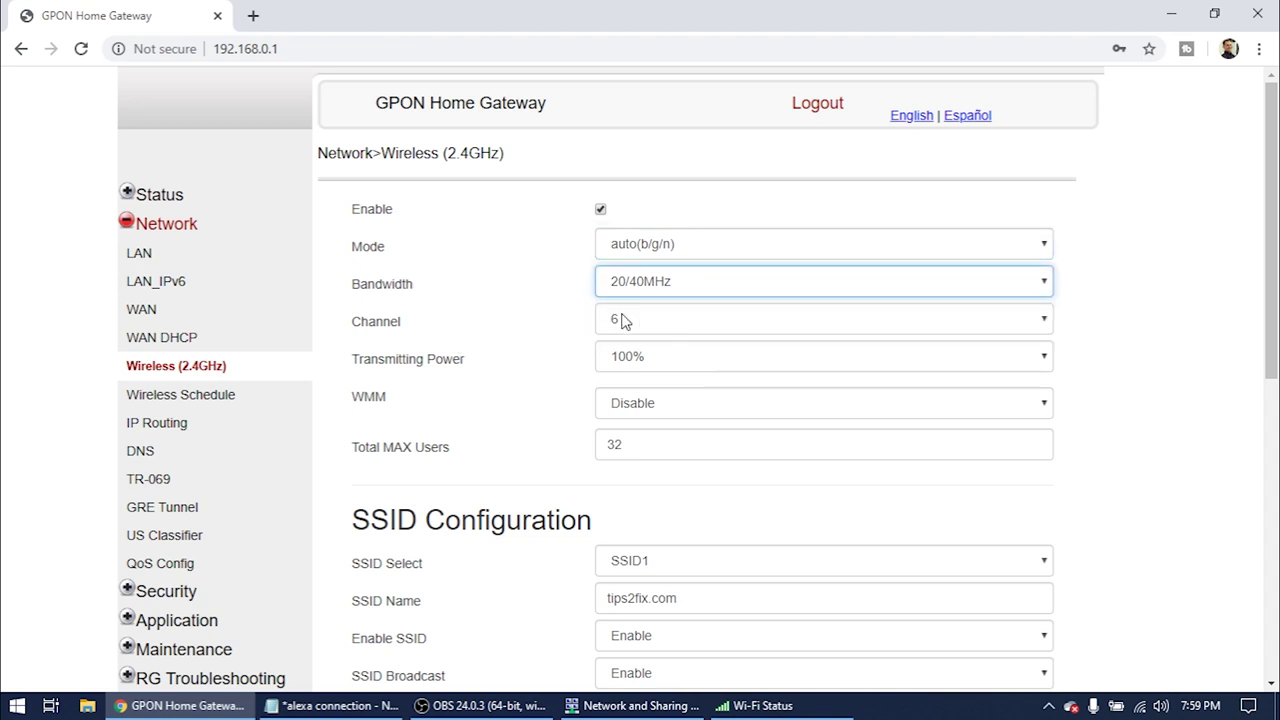
Step: Set the 2.4GHz wireless channel to 6 and use a transmitting power of 100%
click(753, 320)
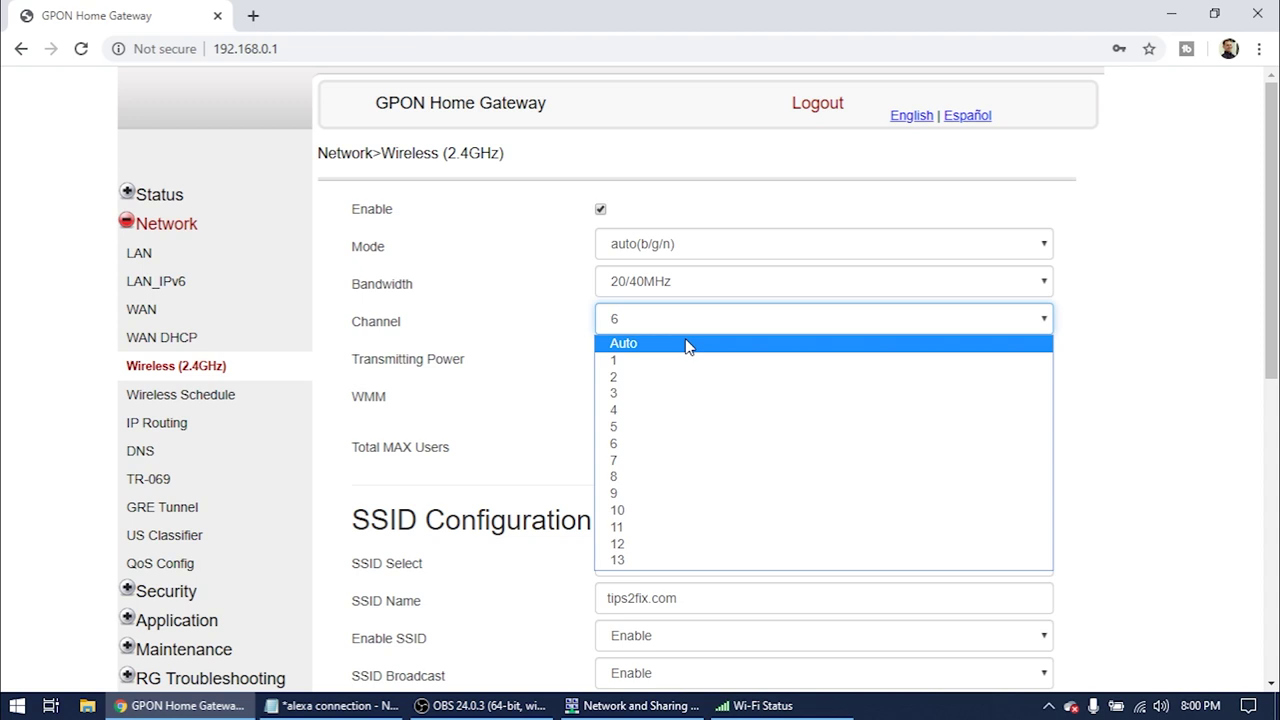
click(530, 288)
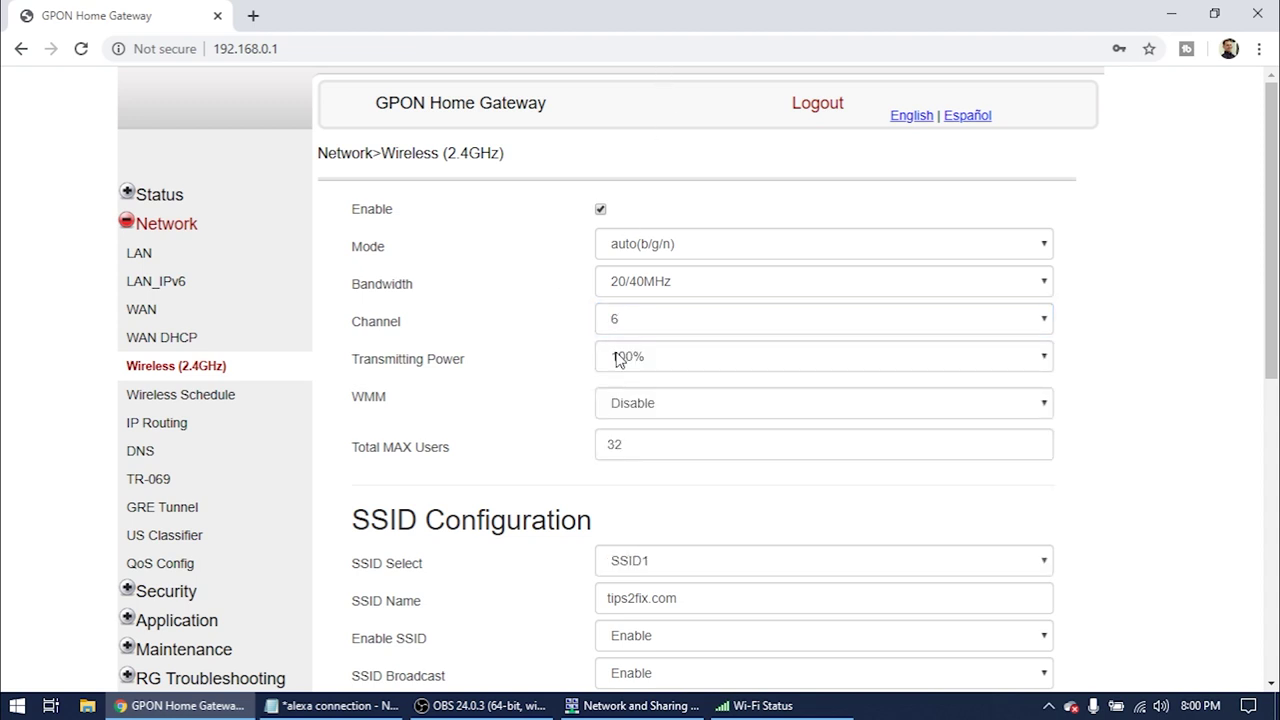
click(676, 310)
click(651, 444)
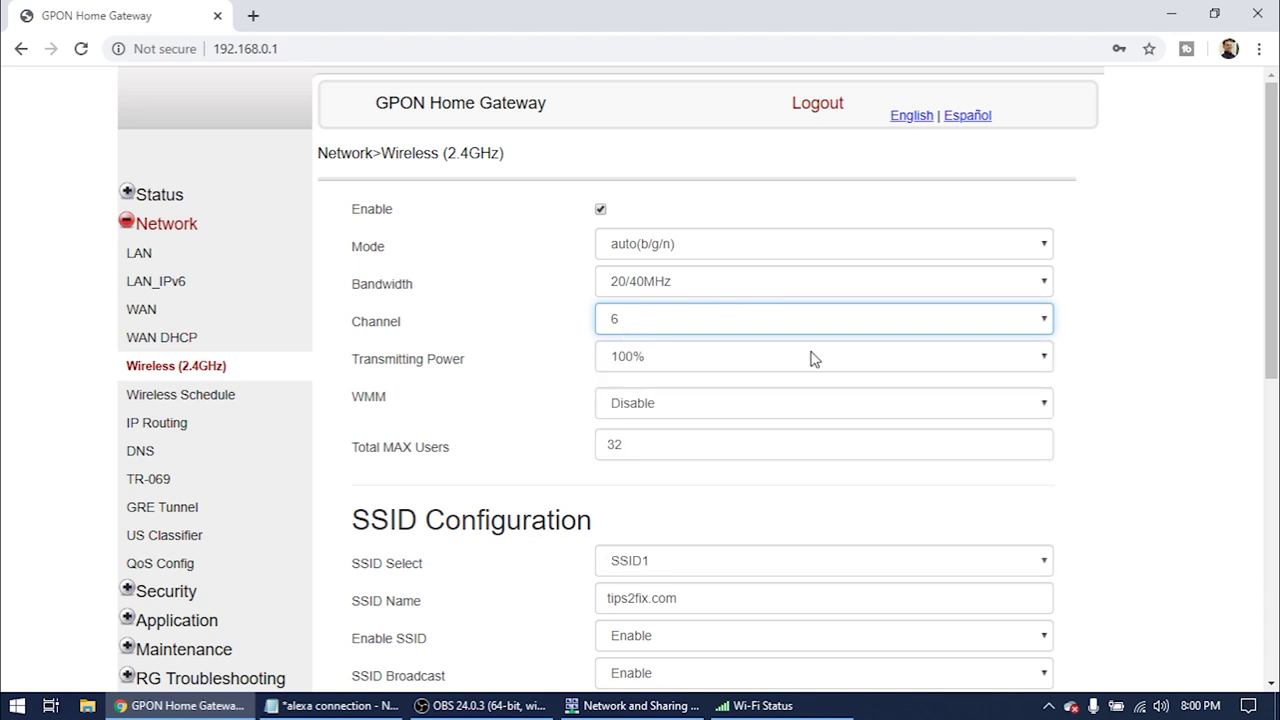
click(677, 364)
click(677, 364)
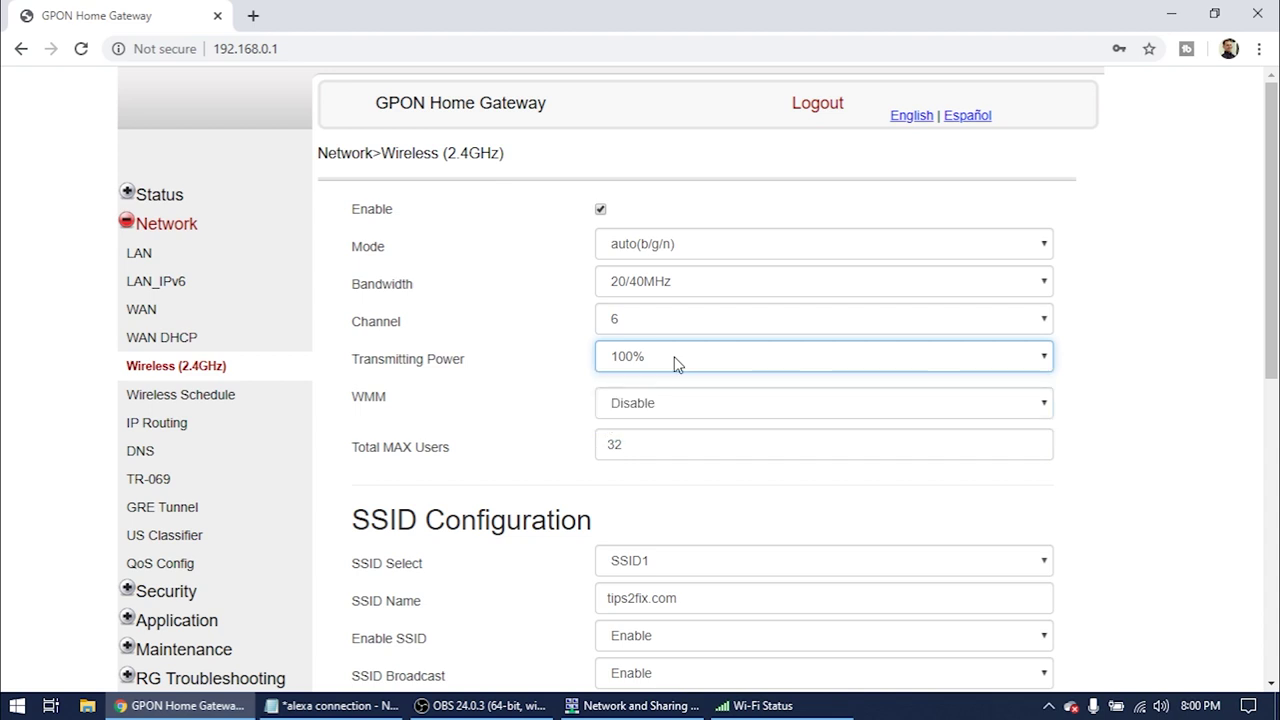
Step: Try the Enable option for WMM and set WMM back to Disable
double_click(370, 398)
right_click(380, 401)
click(397, 409)
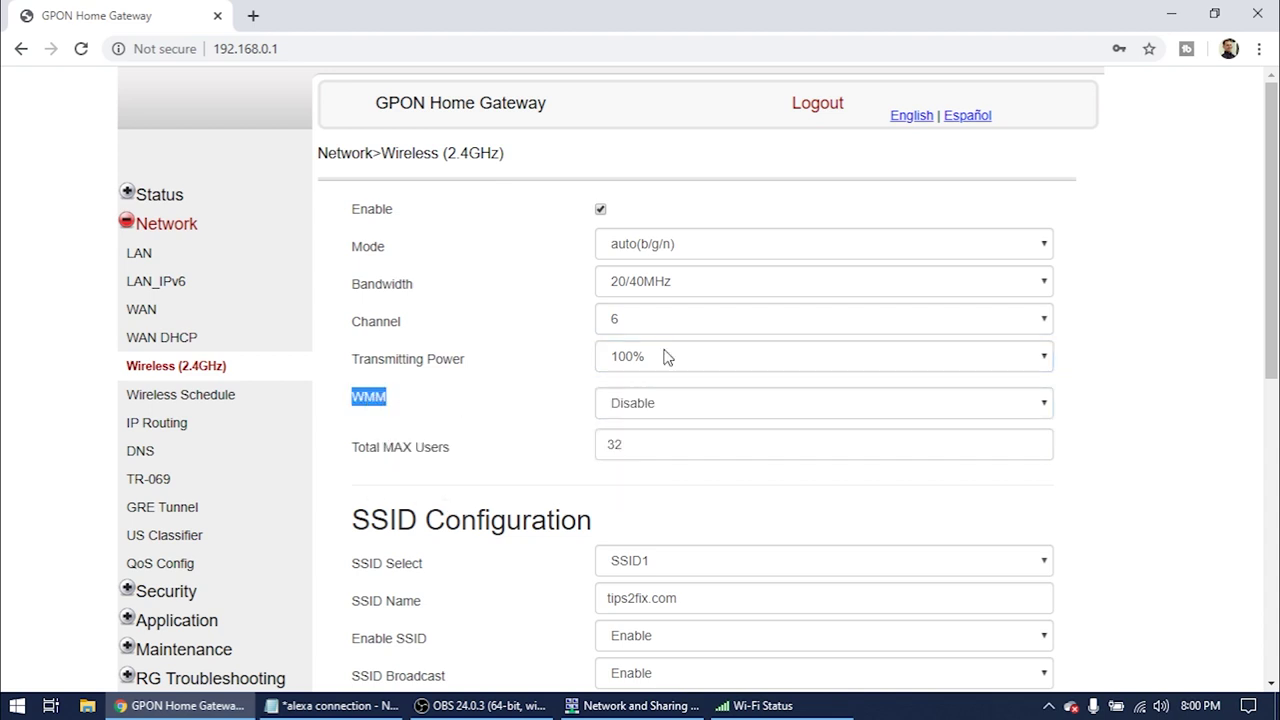
click(650, 408)
click(649, 446)
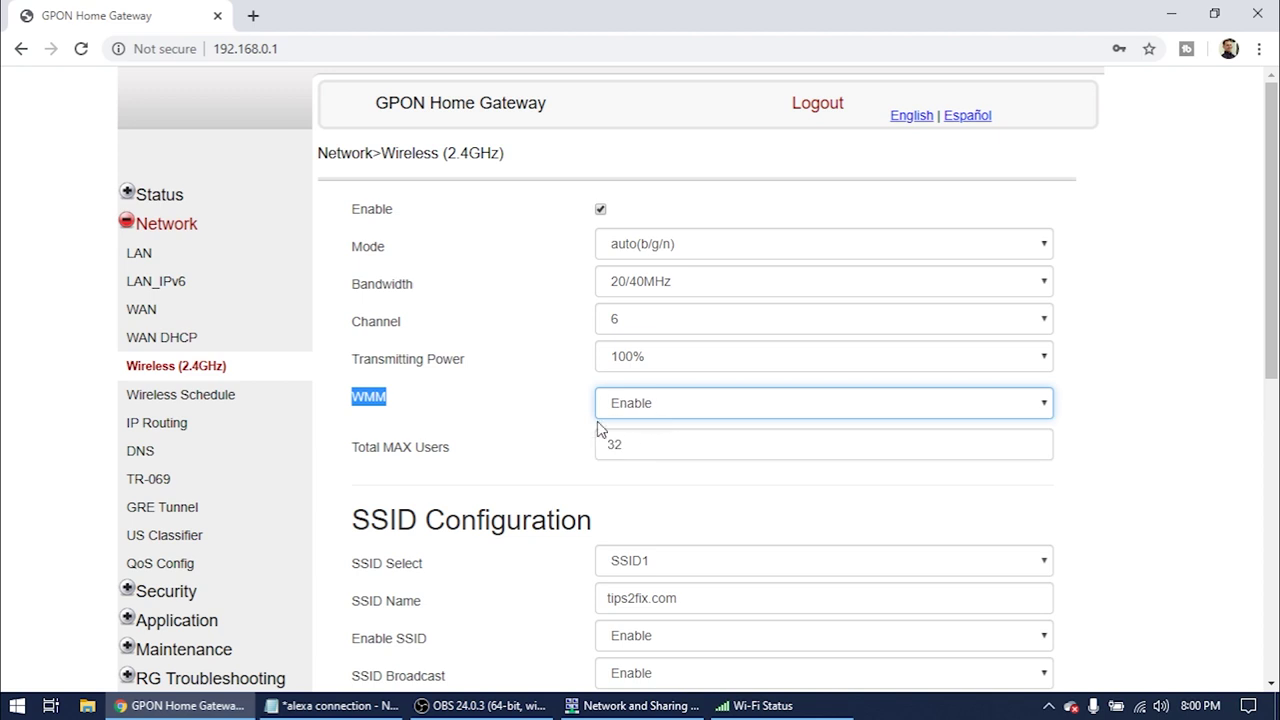
click(642, 420)
click(652, 428)
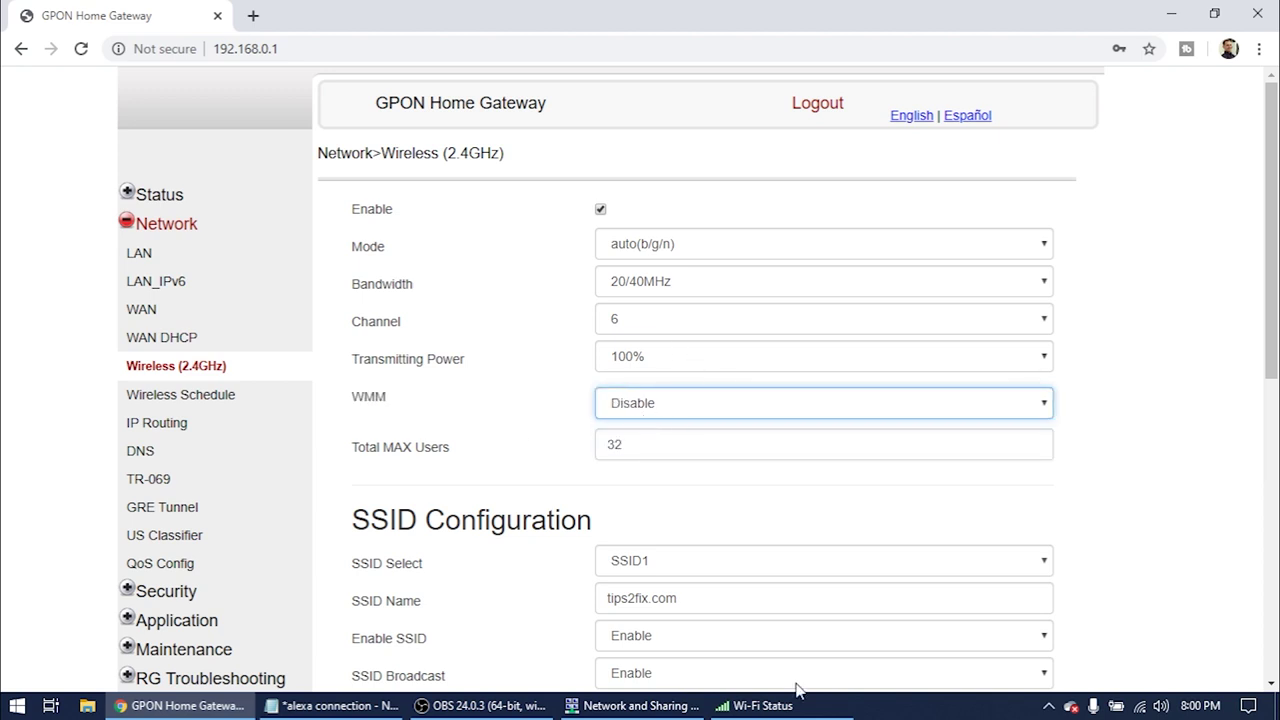
Step: In the SSID1 configuration, try the Enable option for Isolation and set Isolation back to Disable
scroll(846, 314, down, 4)
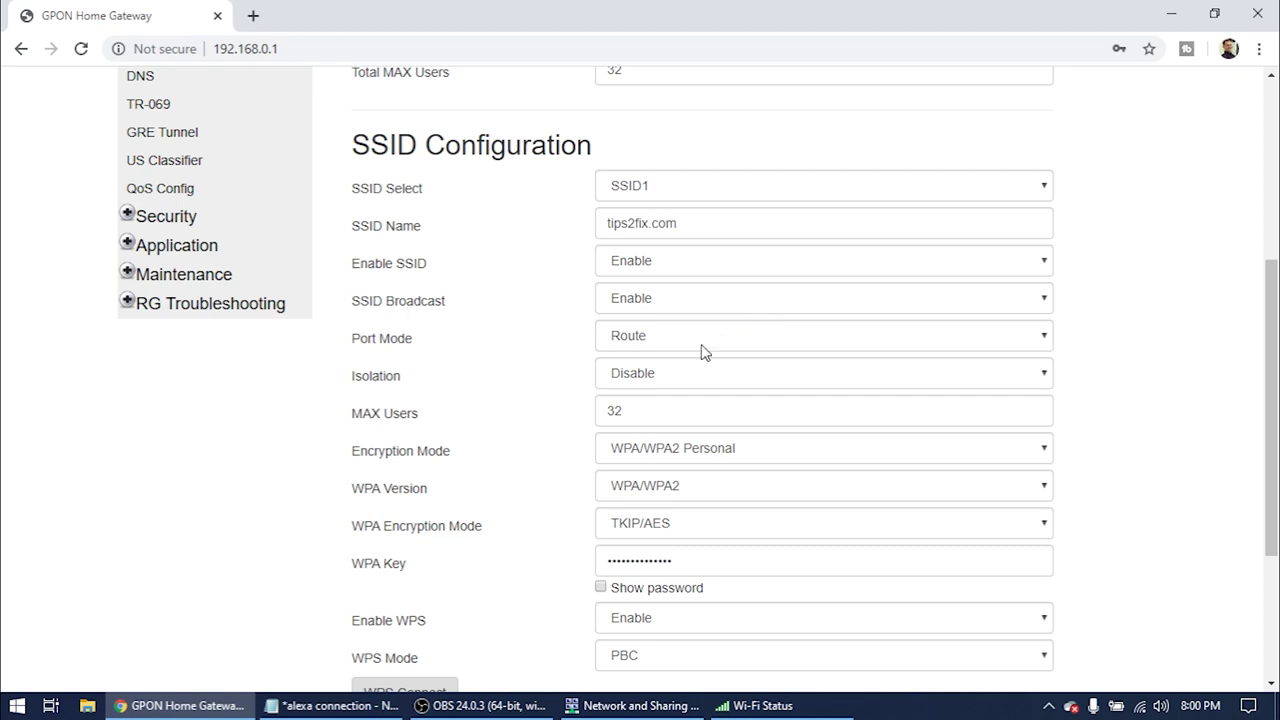
scroll(700, 356, down, 3)
drag(347, 194, 423, 191)
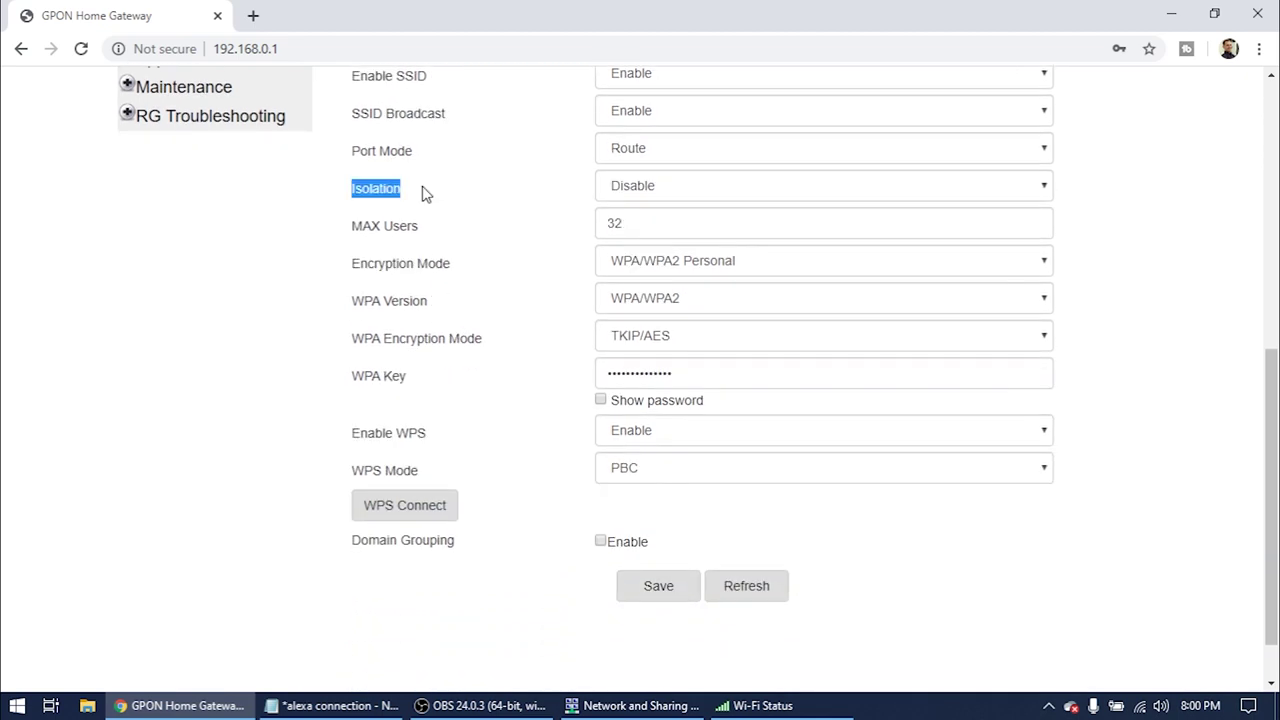
right_click(355, 200)
click(392, 210)
click(664, 188)
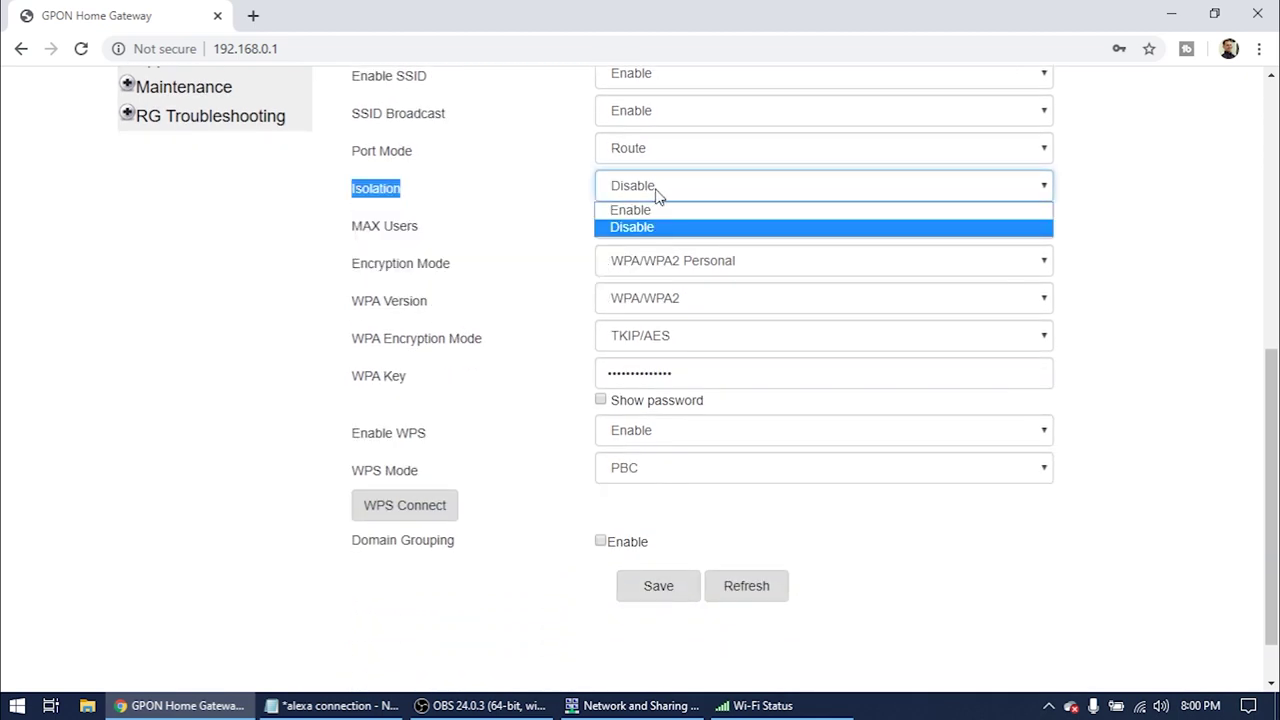
click(645, 210)
click(666, 190)
click(647, 227)
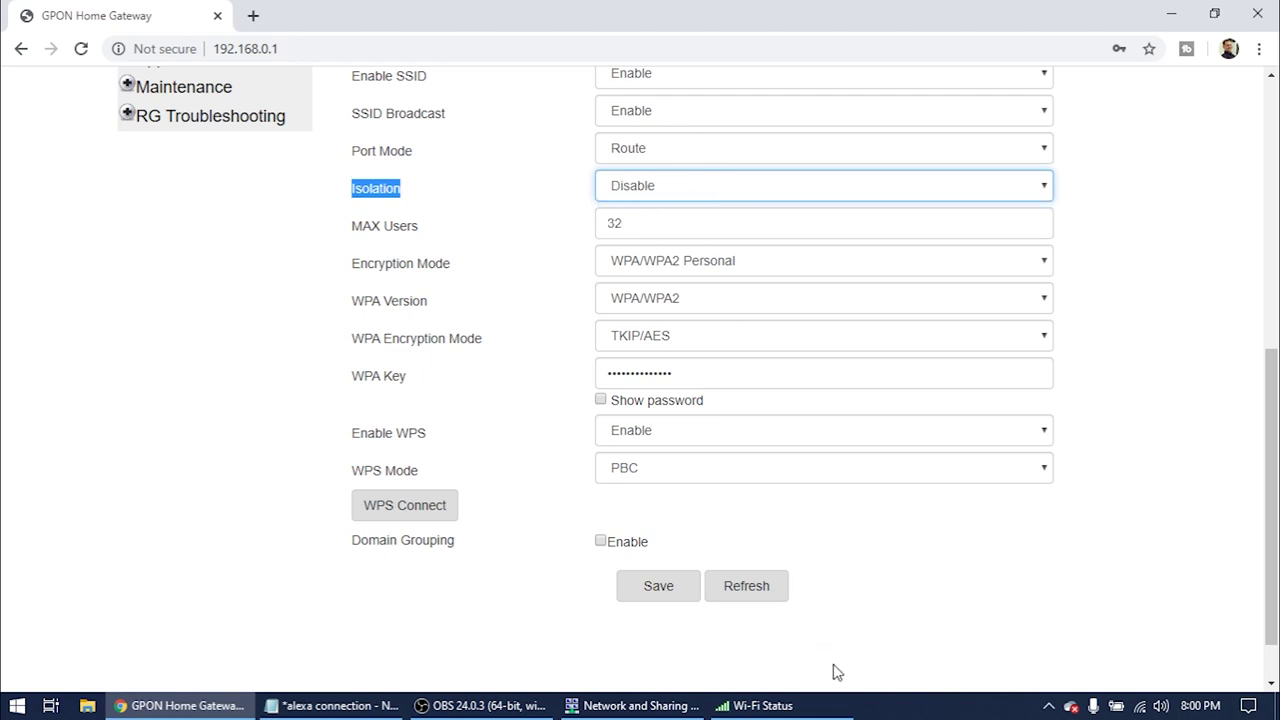
Step: For SSID1, use WPA/WPA2 Personal encryption with WPA version WPA/WPA2 and WPA encryption mode TKIP/AES, and highlight the WPA key
click(646, 224)
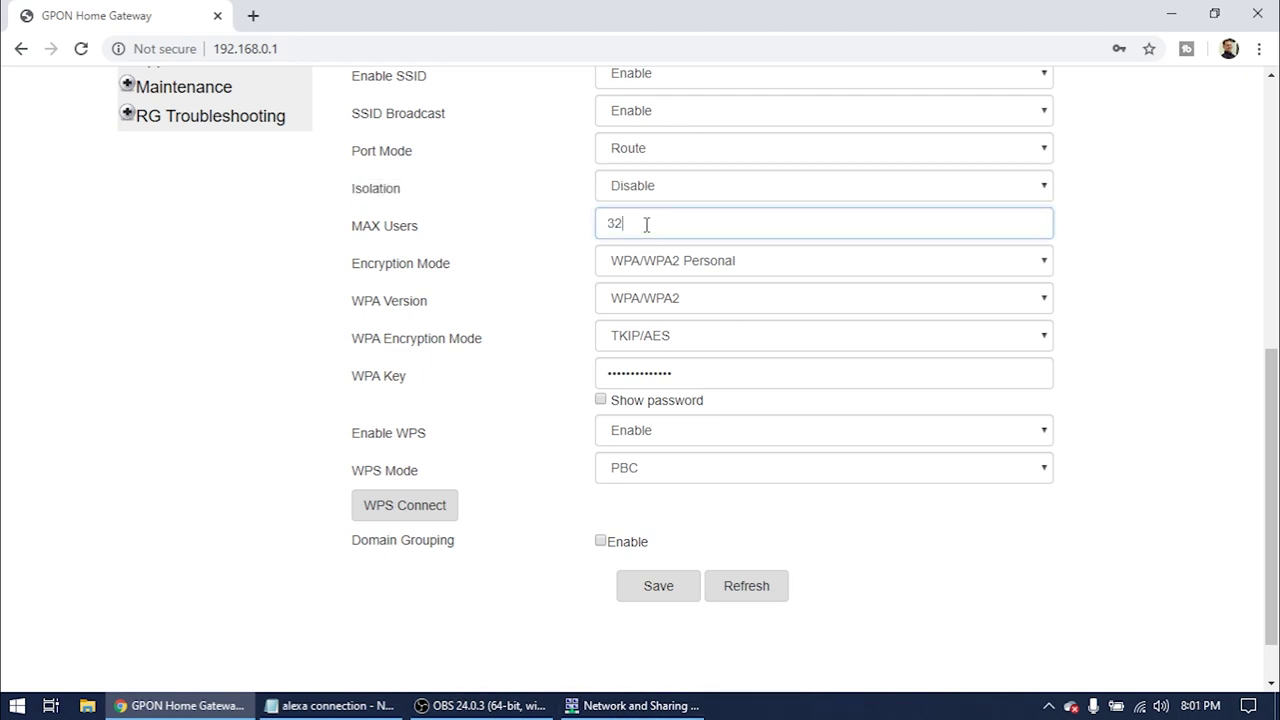
click(798, 260)
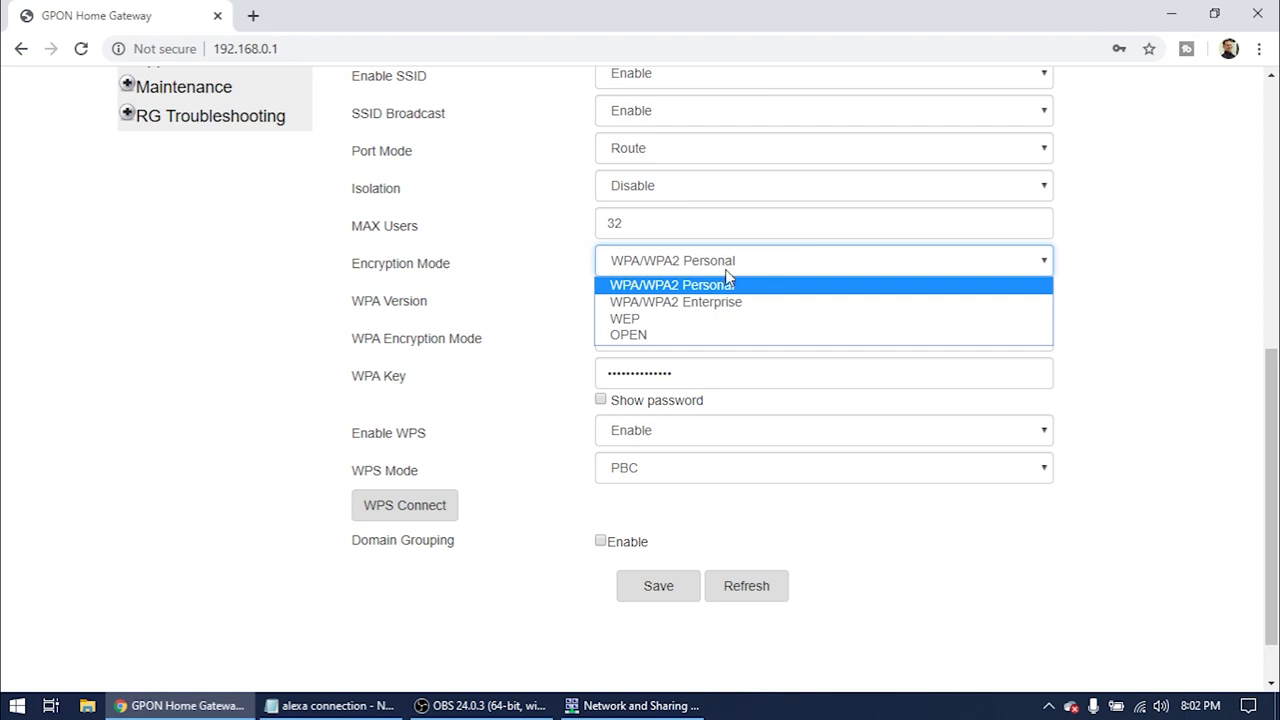
click(646, 272)
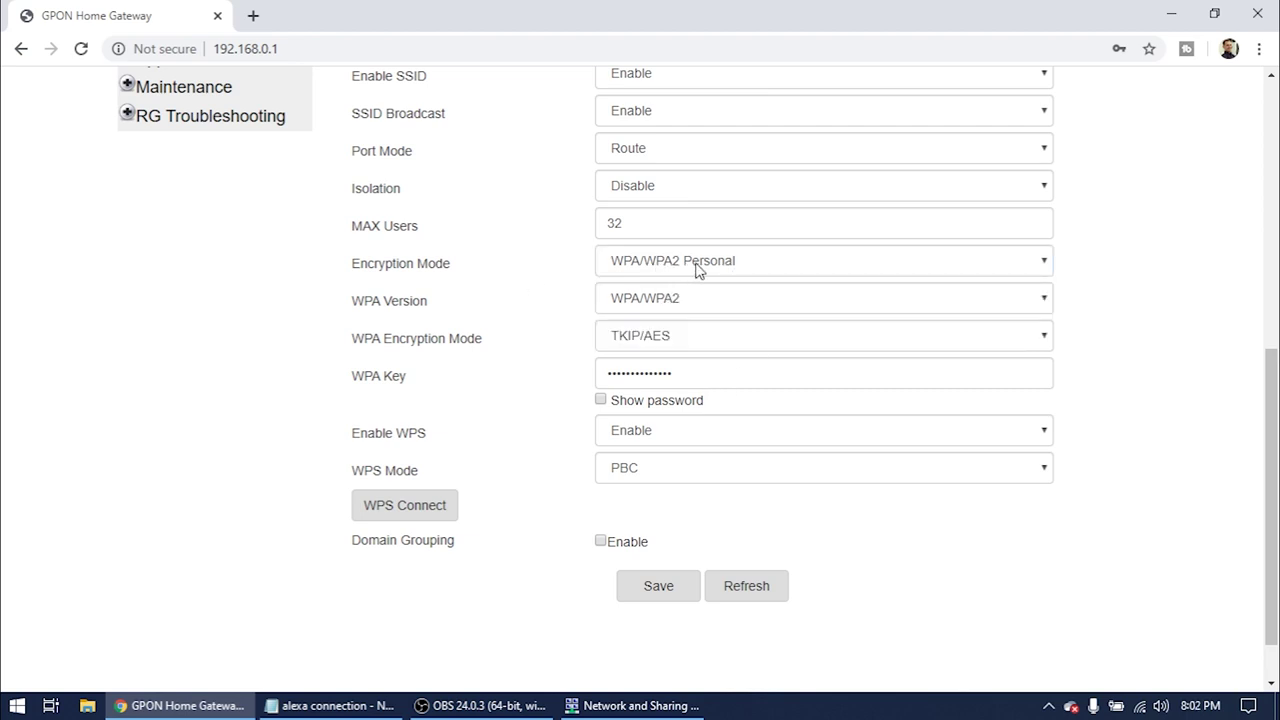
click(697, 296)
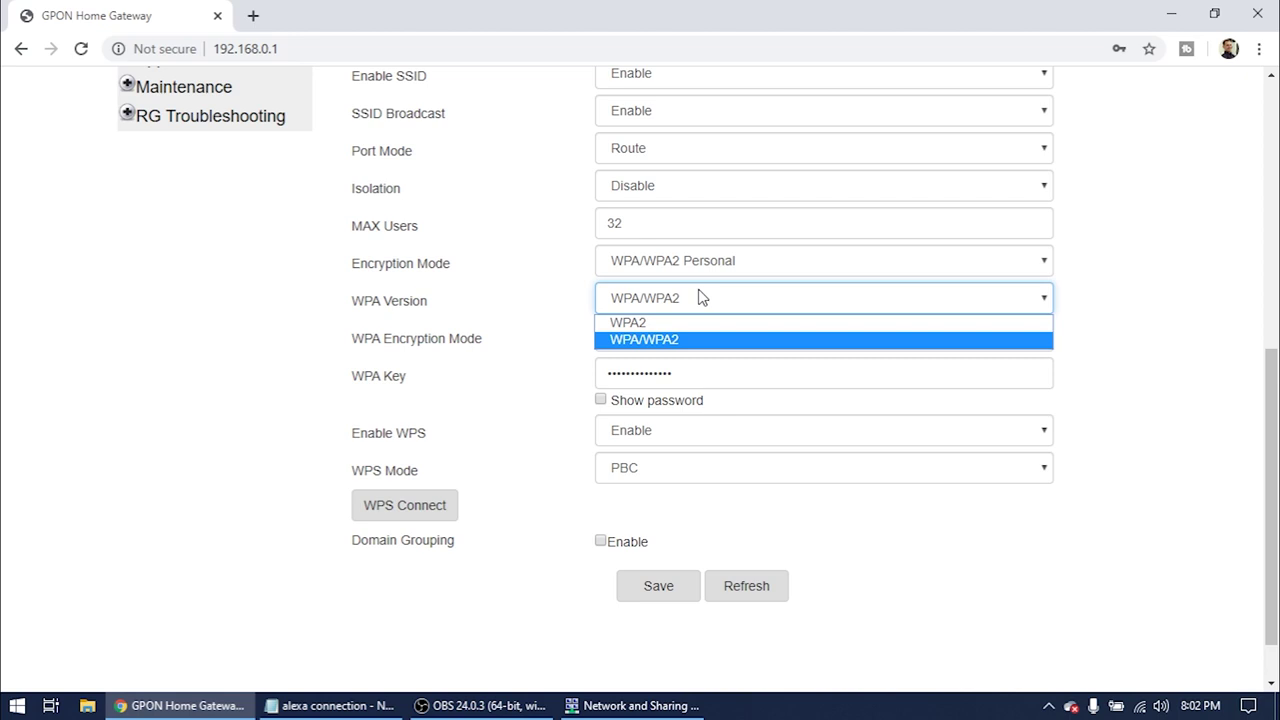
click(672, 350)
click(712, 338)
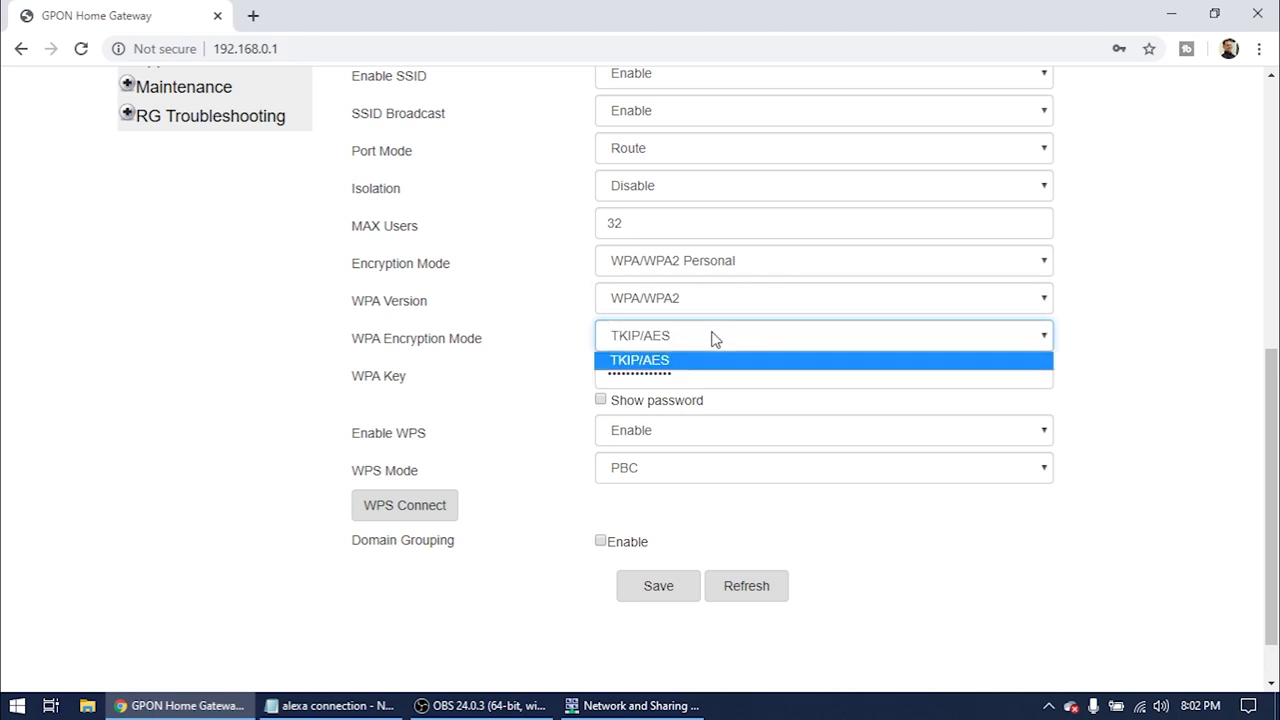
click(630, 362)
click(700, 371)
drag(715, 376, 652, 360)
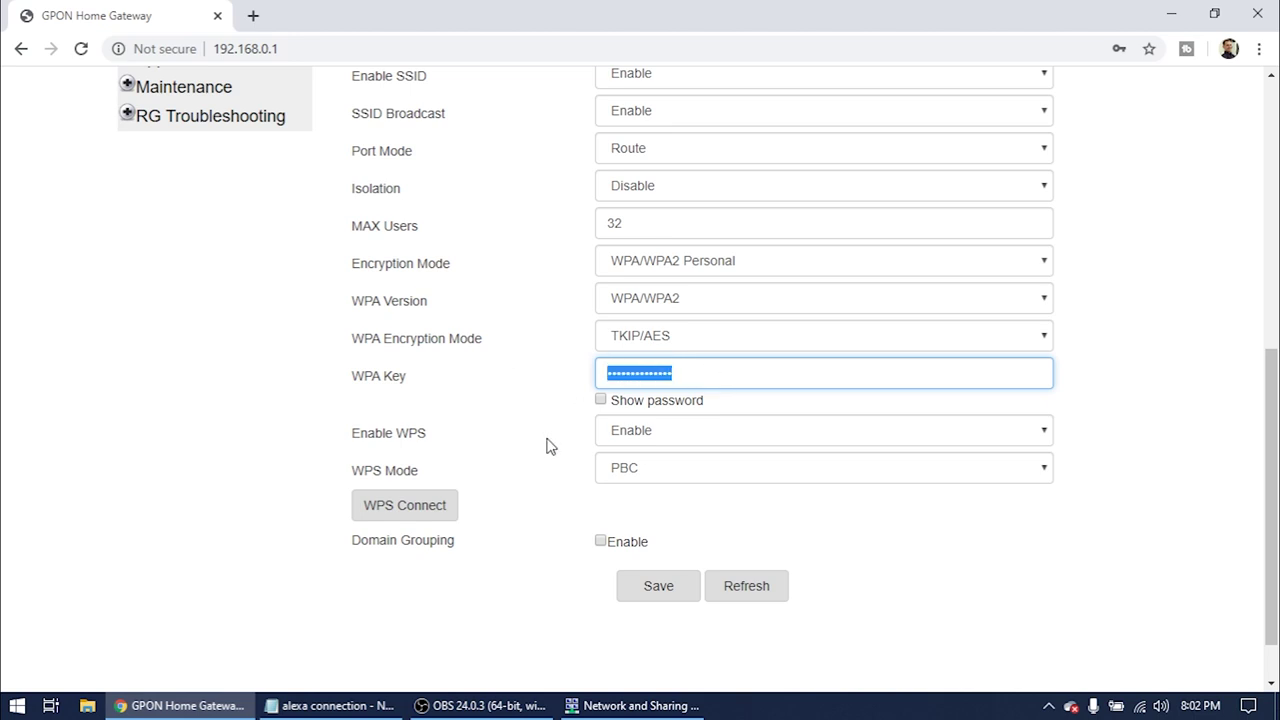
Step: Keep WPS enabled for SSID1 and use PBC as the WPS mode
click(341, 478)
drag(340, 440, 431, 437)
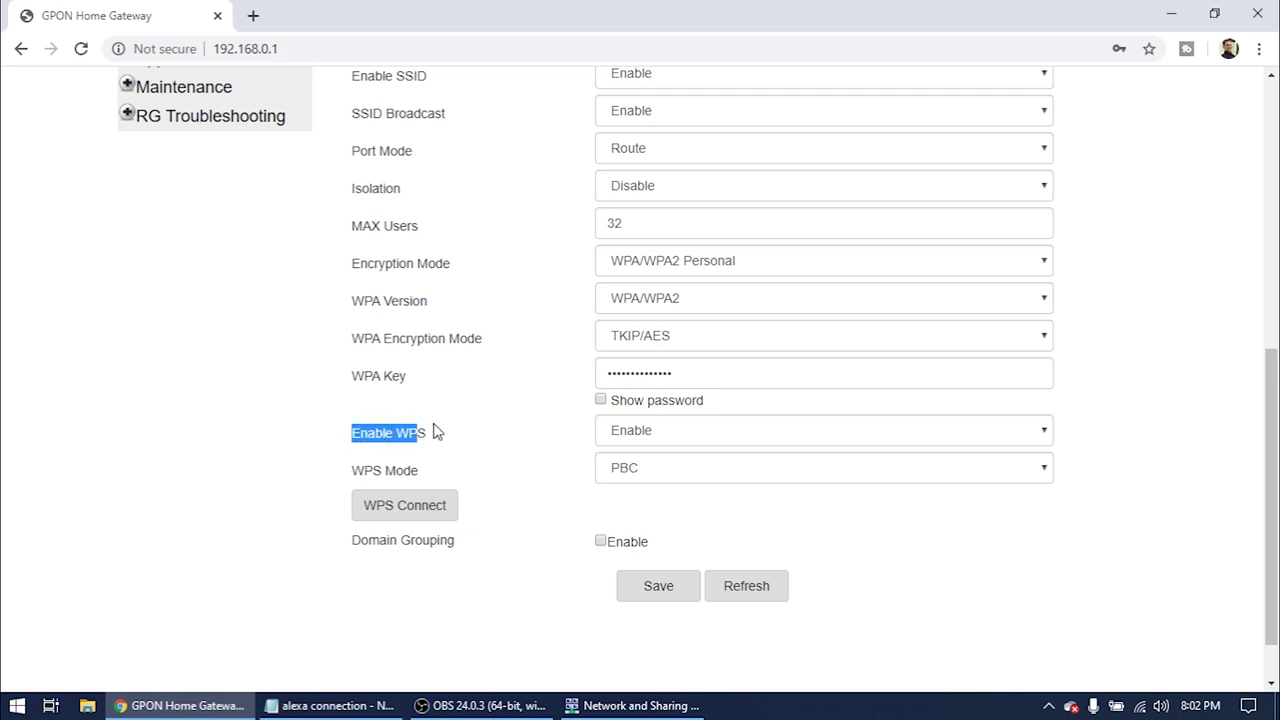
click(505, 429)
click(652, 428)
click(661, 473)
click(668, 480)
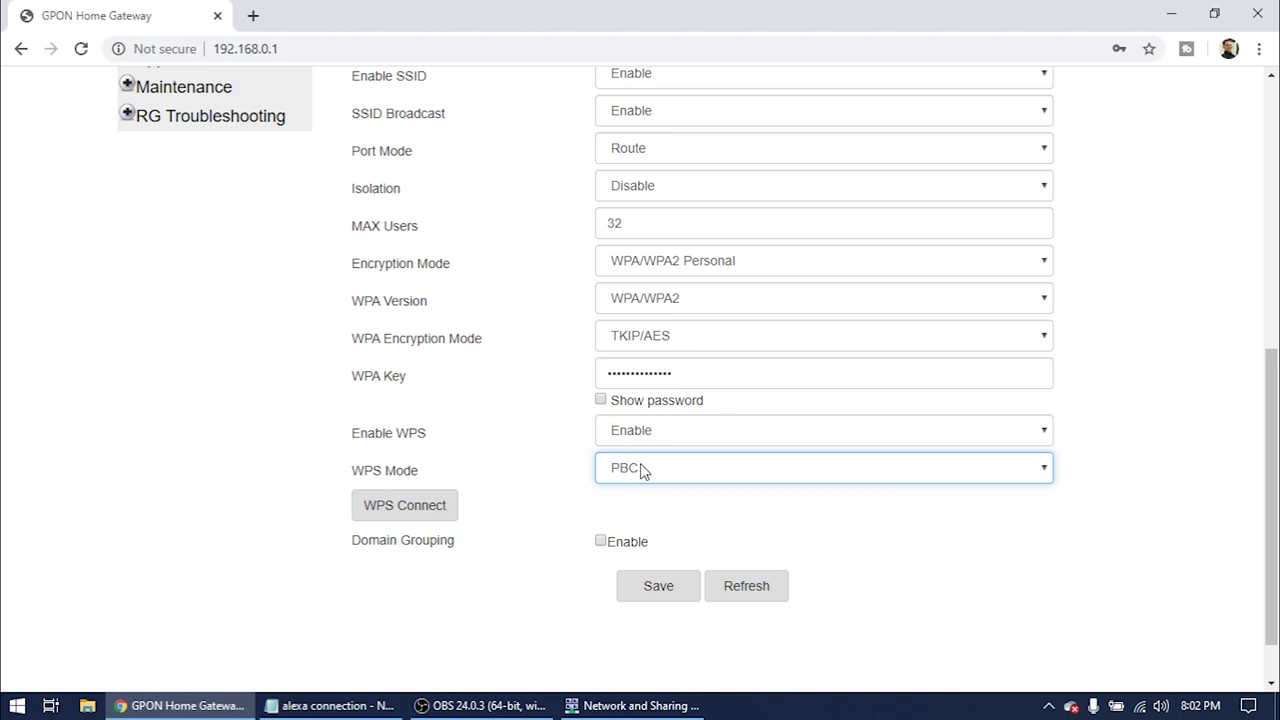
click(640, 466)
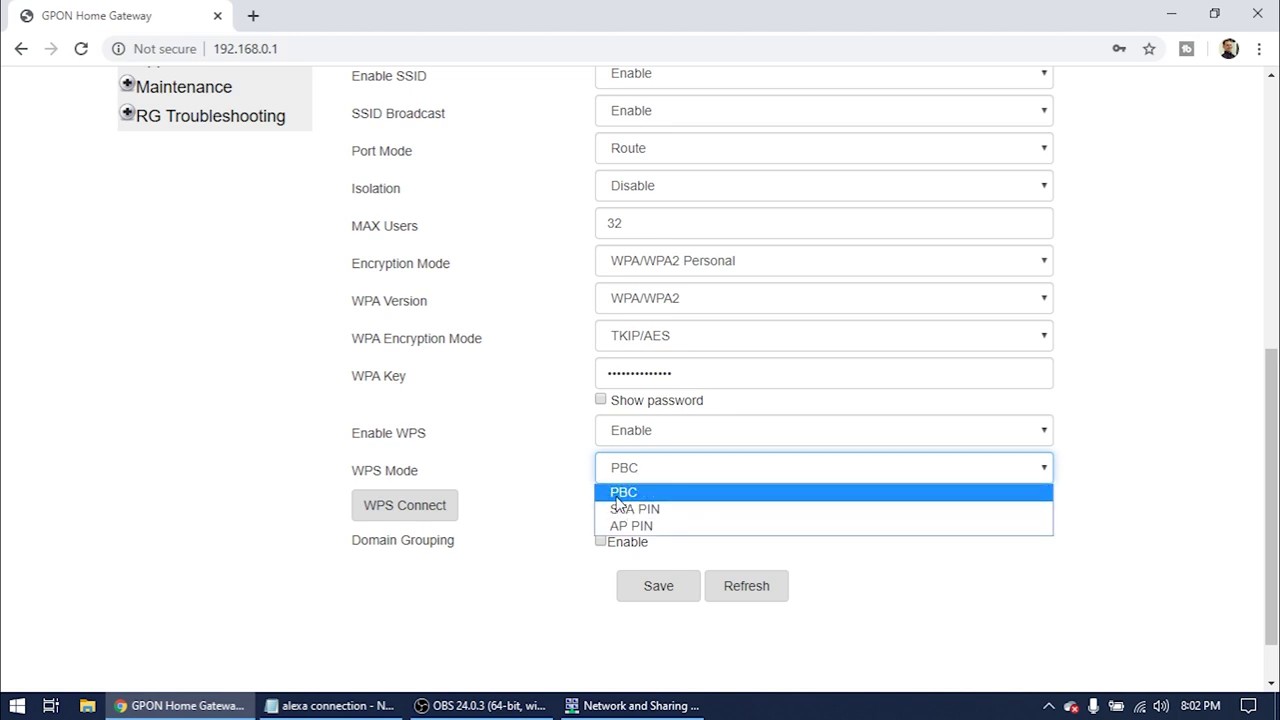
click(647, 493)
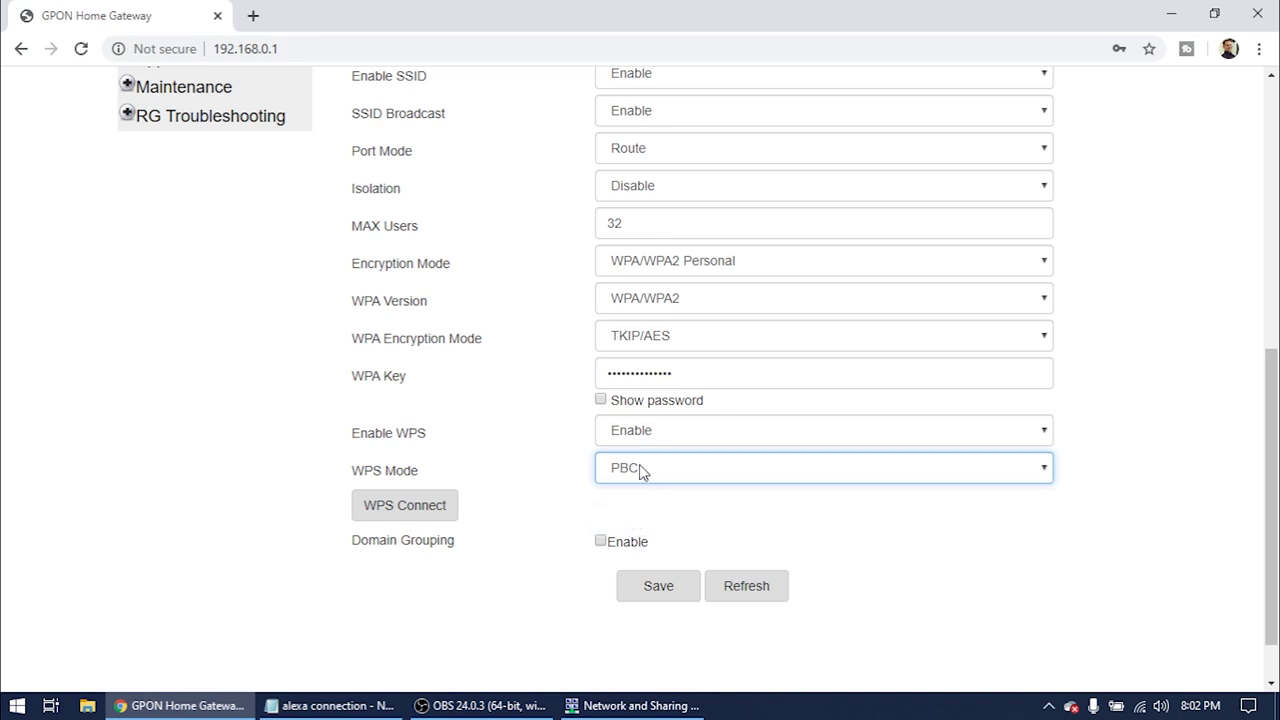
drag(345, 470, 443, 474)
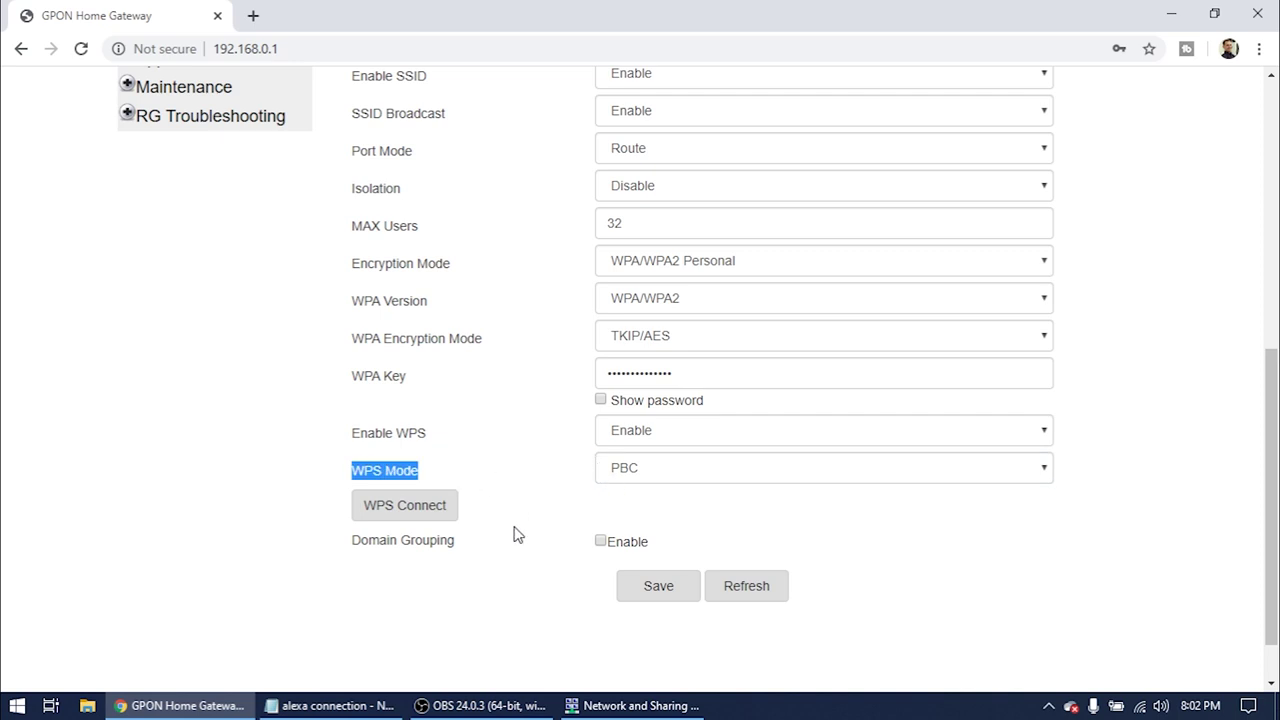
Step: Save the Wireless (2.4GHz) settings and switch to the alexa connection notes in Notepad
click(659, 587)
click(1166, 22)
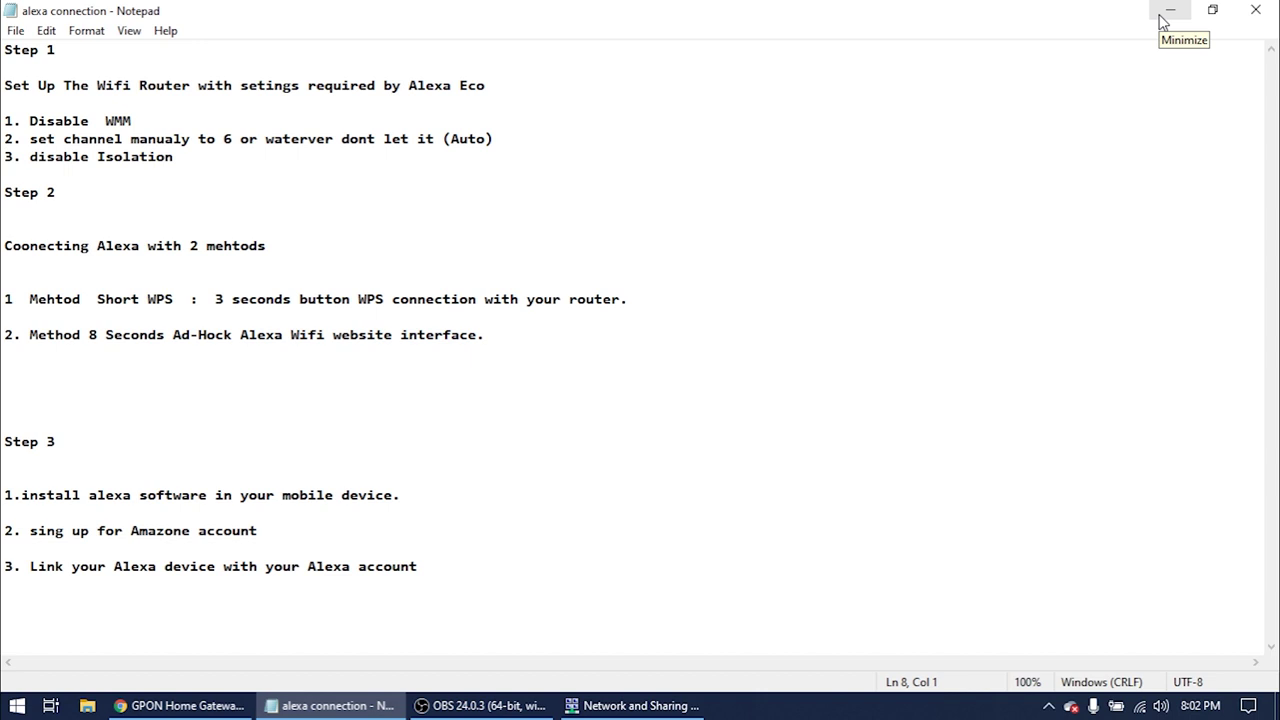